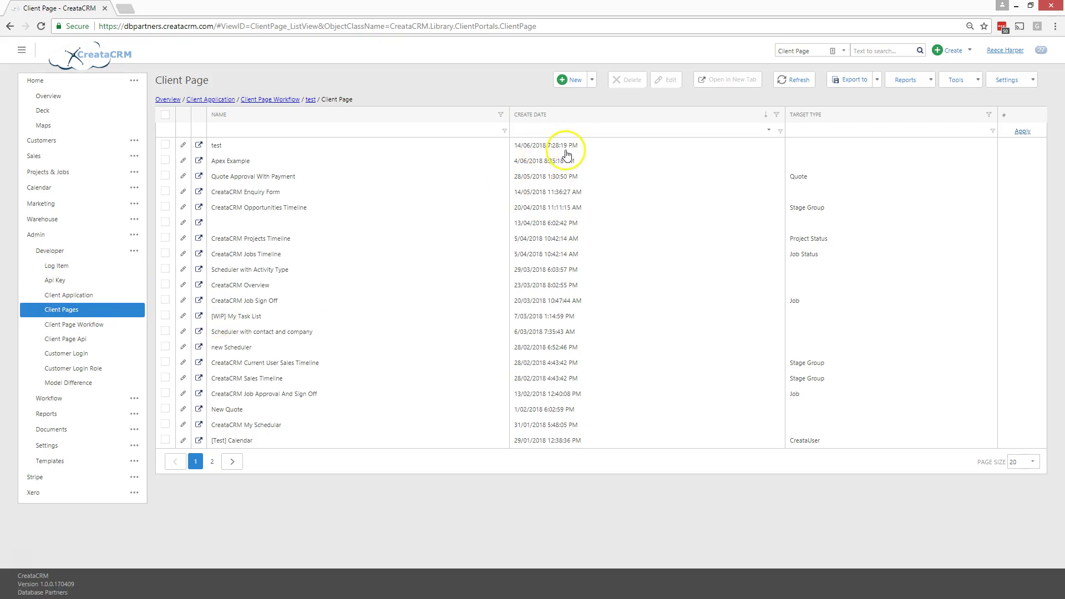
Step: Create a new Form Builder Client Page from the New menu and switch to the plumbing PDF
{"action": "left_click", "coordinate": [591, 81]}
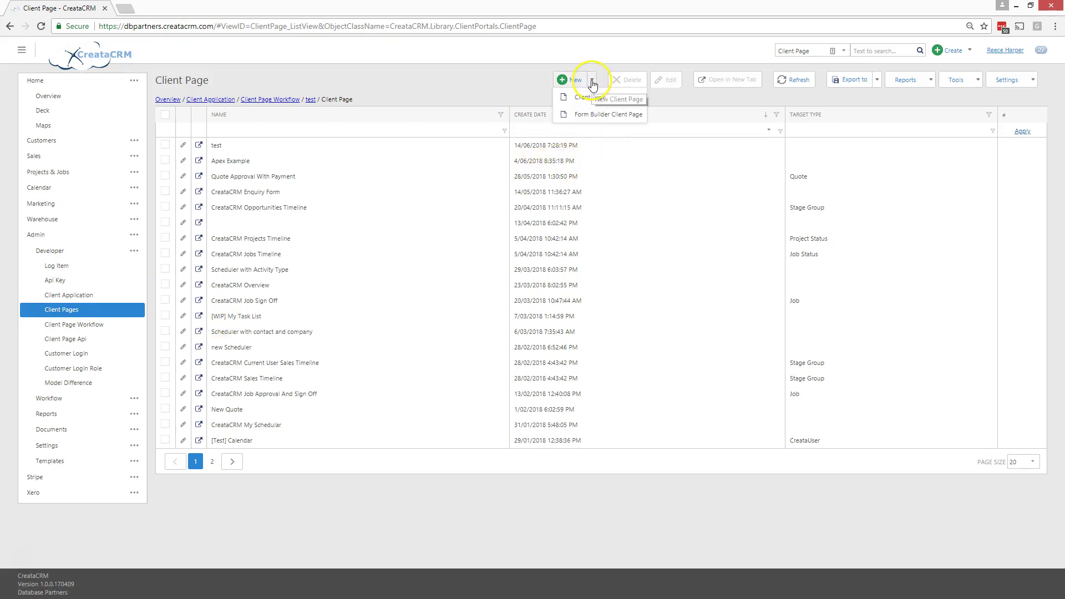
{"action": "left_click", "coordinate": [583, 120]}
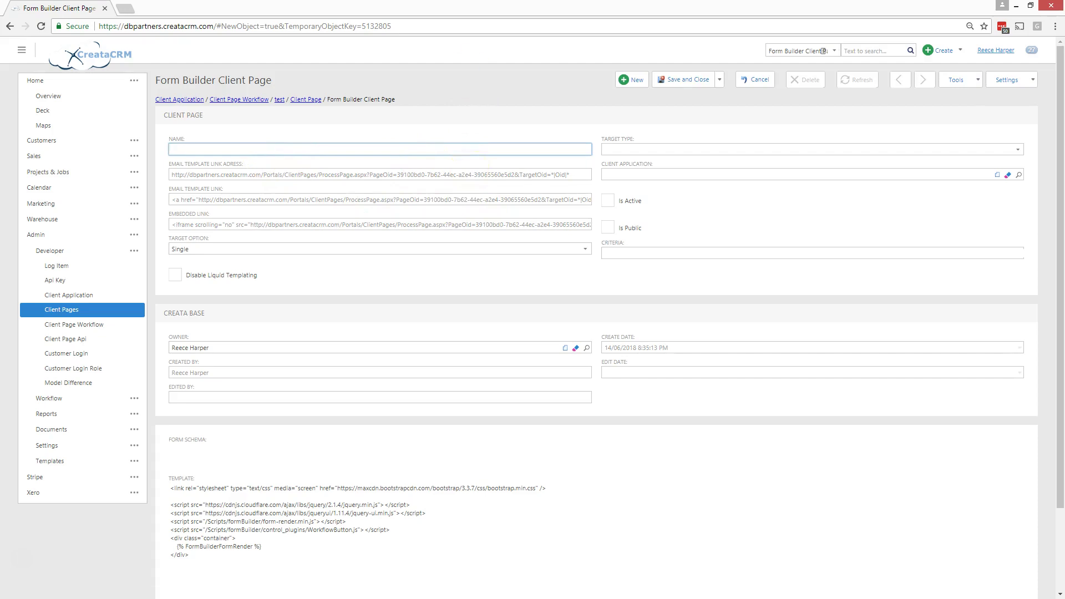
{"action": "key", "text": "alt+Tab"}
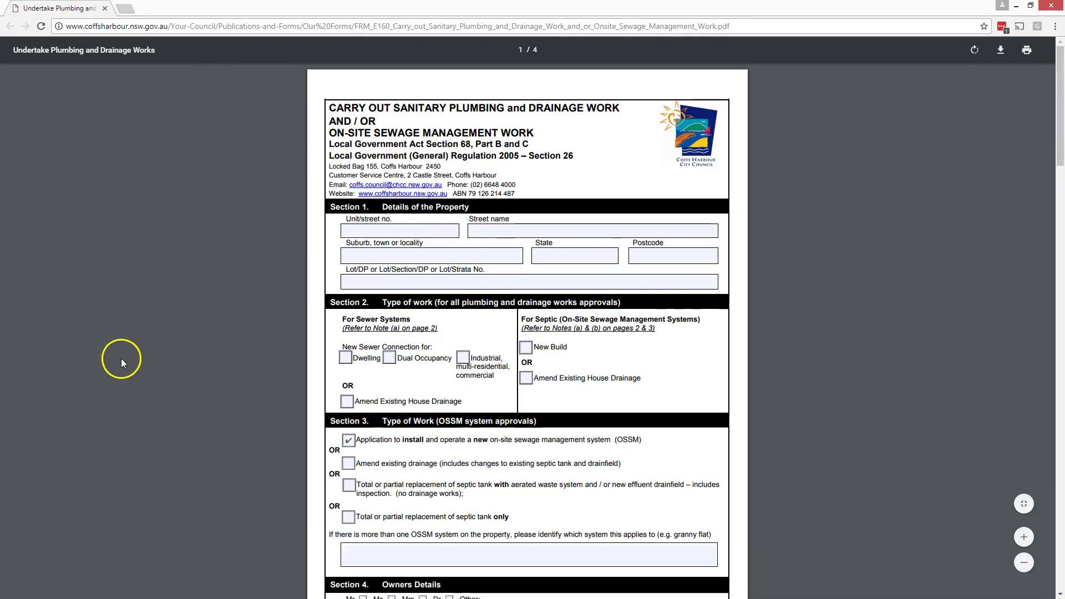
Step: Scroll through the plumbing PDF's Sections 1–8 and back to the top
{"action": "scroll", "coordinate": [270, 381], "scroll_direction": "down", "scroll_amount": 8}
{"action": "scroll", "coordinate": [268, 385], "scroll_direction": "down", "scroll_amount": 2}
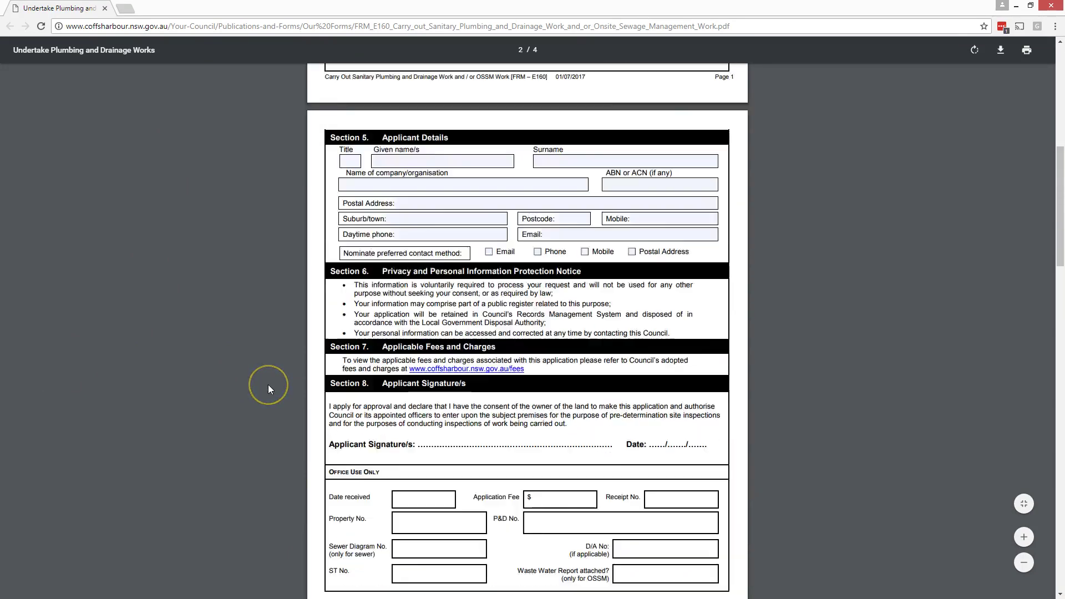
{"action": "scroll", "coordinate": [267, 384], "scroll_direction": "up", "scroll_amount": 8}
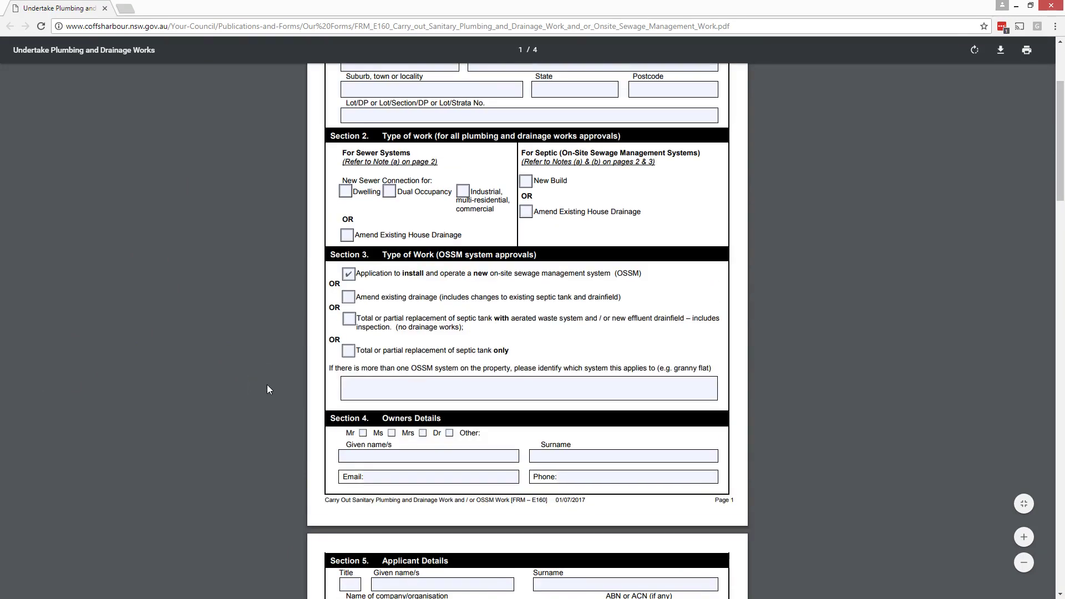
{"action": "scroll", "coordinate": [267, 384], "scroll_direction": "up", "scroll_amount": 3}
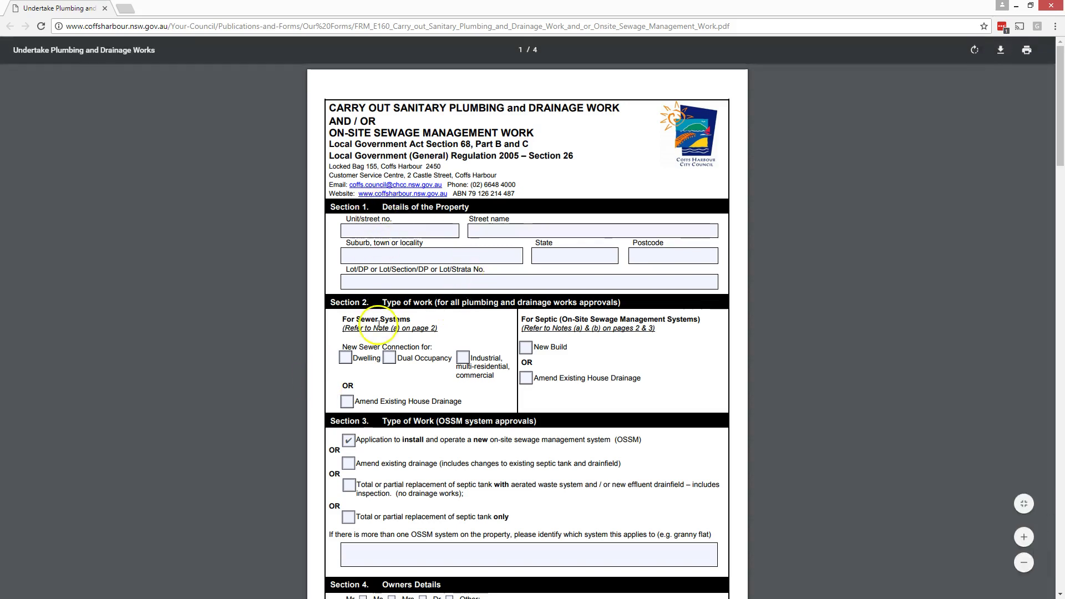
{"action": "scroll", "coordinate": [379, 326], "scroll_direction": "down", "scroll_amount": 1}
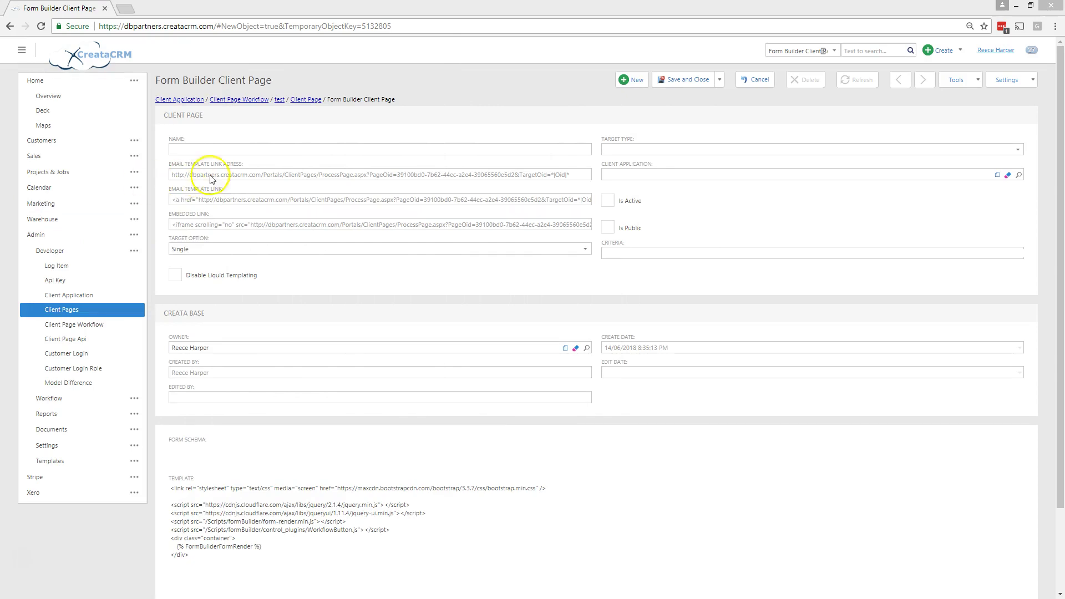
Step: Name the page CARRY OUT SANITARY PLUMBING, set Target Option None, make it active, and Save And View
{"action": "left_click", "coordinate": [214, 148]}
{"action": "type", "text": "CARRY OUT SANITARY PLUMBING"}
{"action": "left_click", "coordinate": [218, 248]}
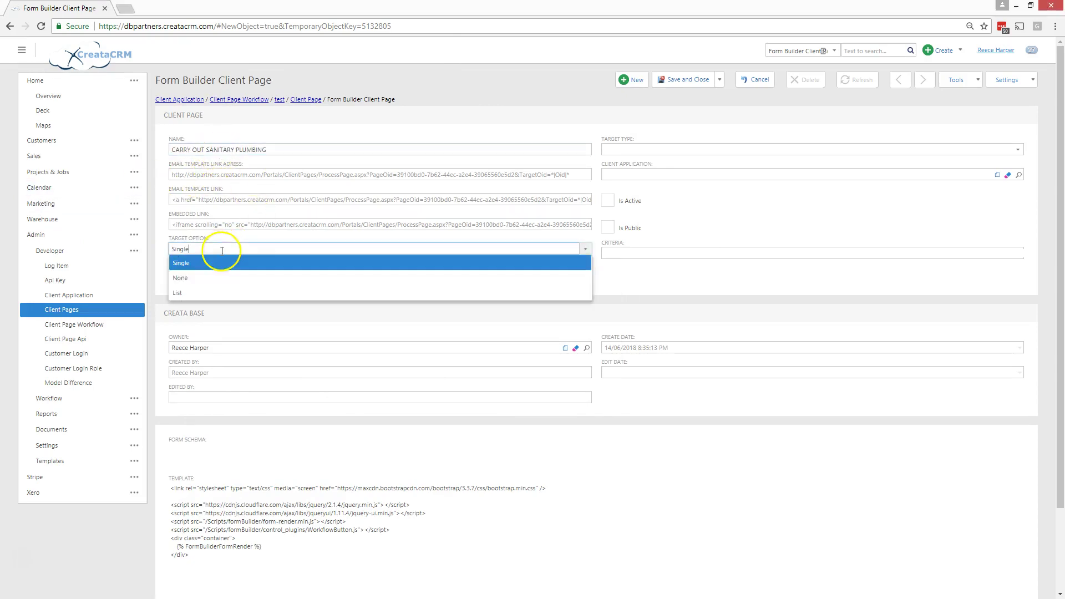
{"action": "left_click", "coordinate": [196, 280]}
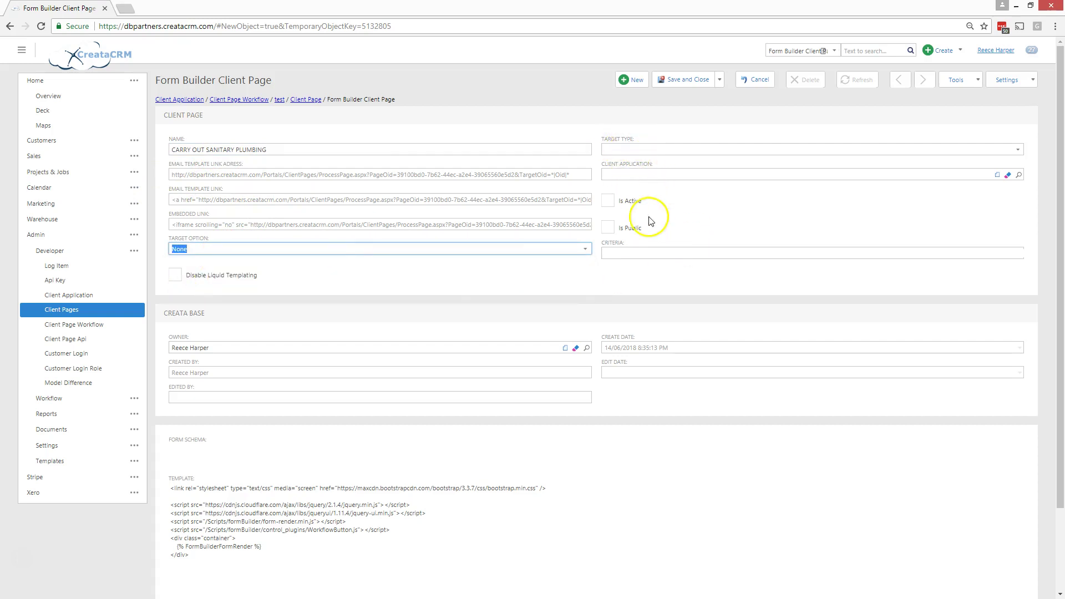
{"action": "left_click", "coordinate": [608, 200]}
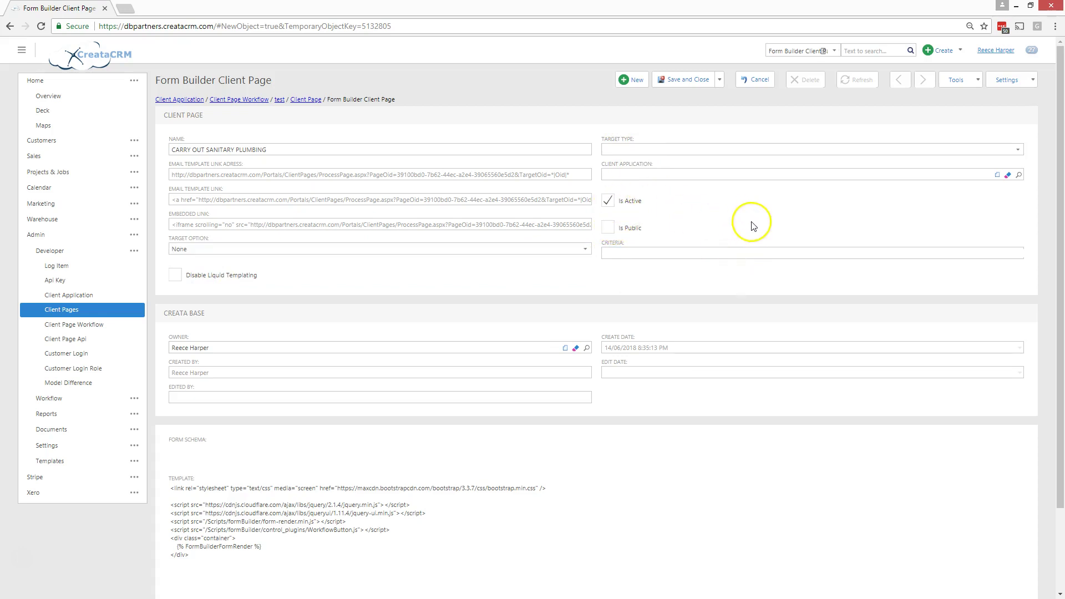
{"action": "left_click", "coordinate": [721, 81]}
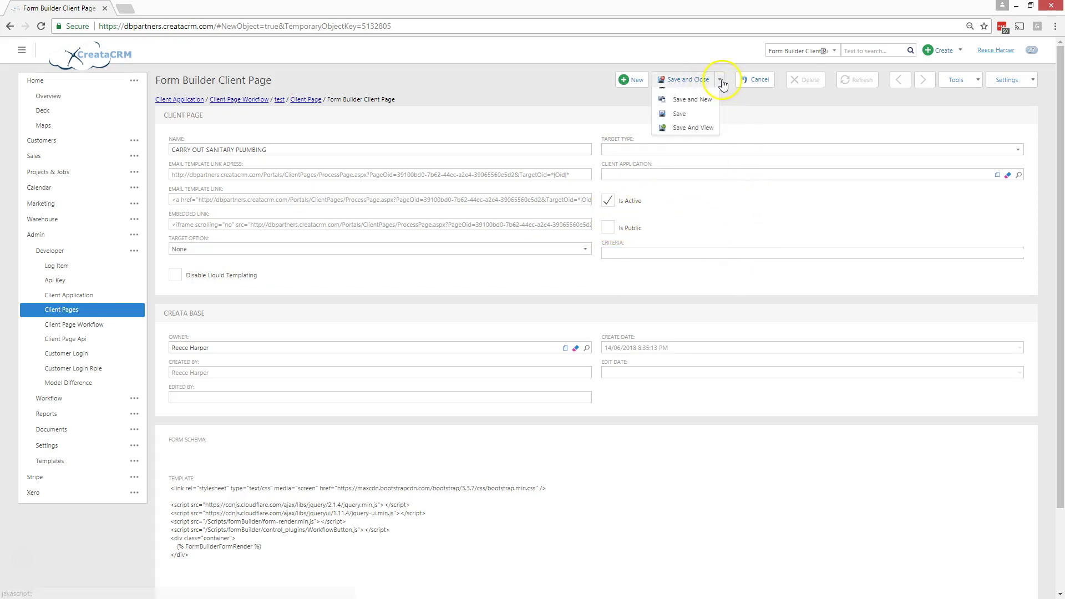
{"action": "left_click", "coordinate": [693, 128]}
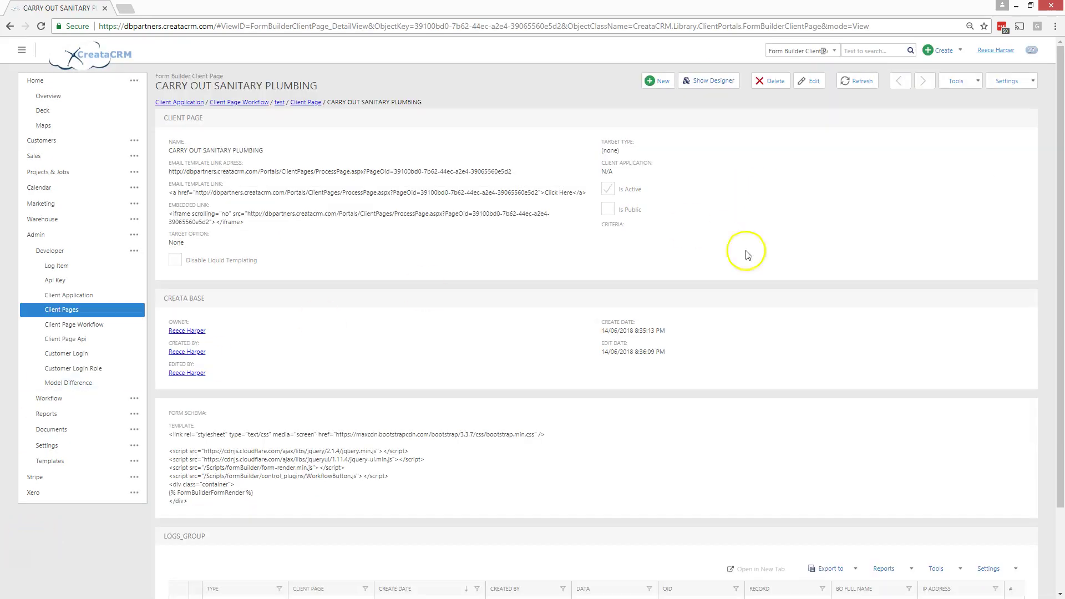
Step: Open the form designer at full width and add a Header field to the form
{"action": "left_click", "coordinate": [709, 81]}
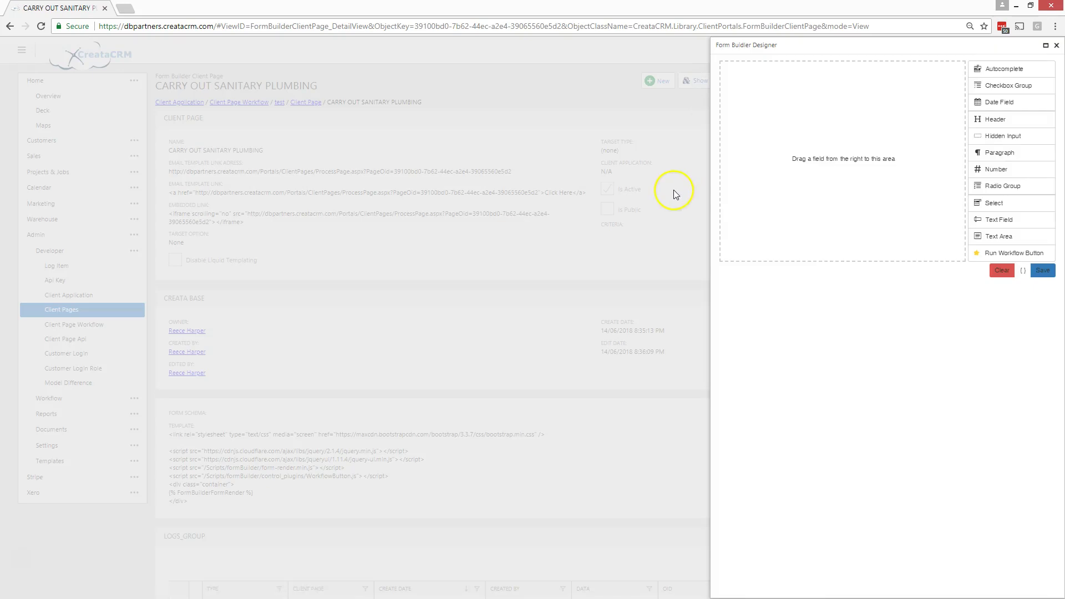
{"action": "left_click", "coordinate": [1045, 45]}
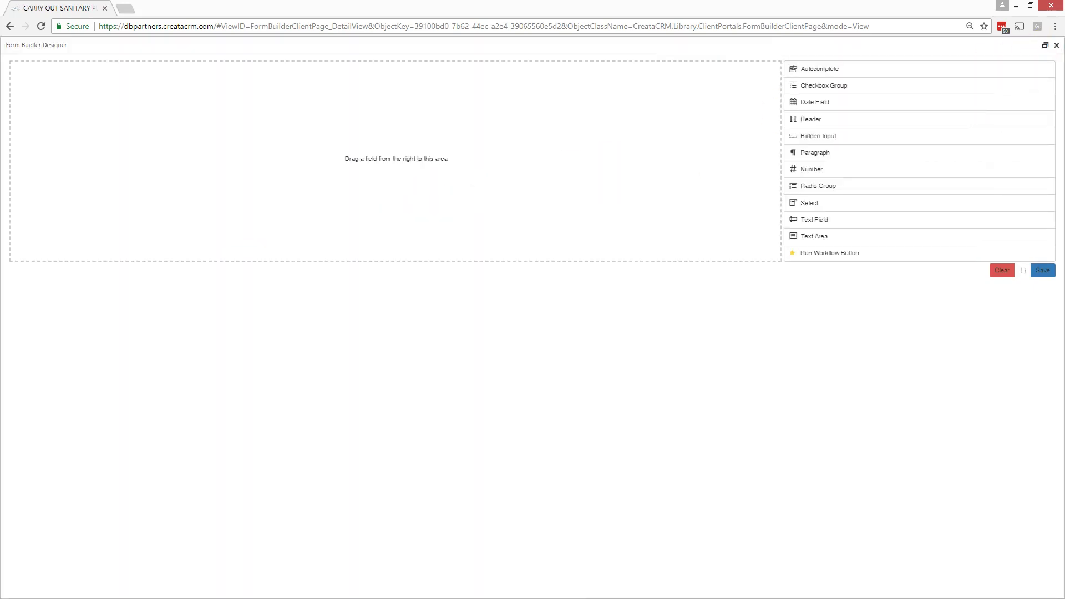
{"action": "left_click_drag", "start_coordinate": [808, 121], "coordinate": [516, 73]}
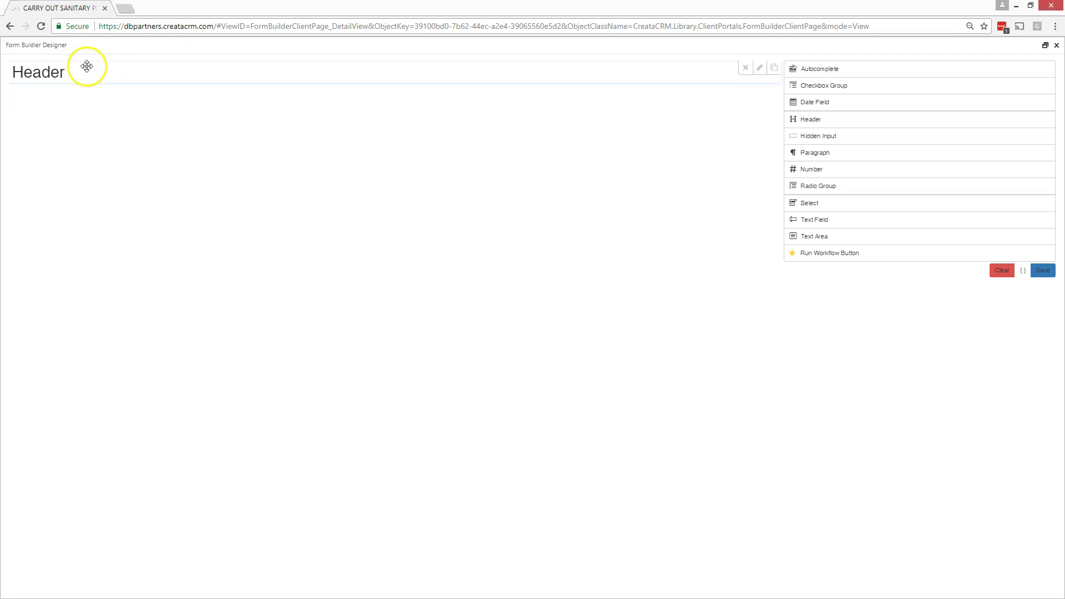
{"action": "mouse_move", "coordinate": [662, 76]}
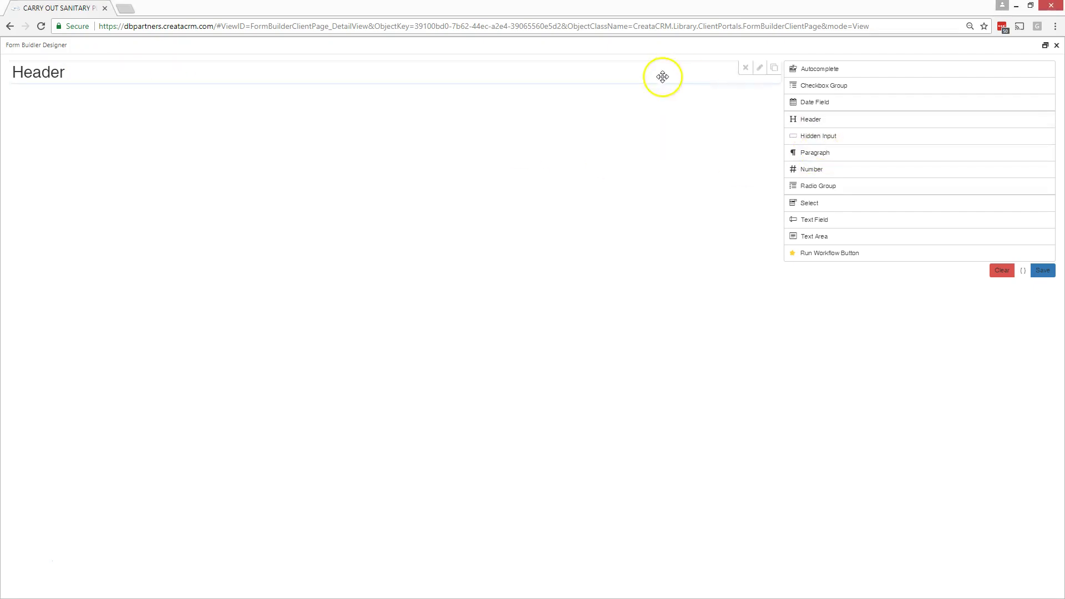
Step: Set the header label to 'CARRY OUT SANITARY PLUMBING and DRAINAGE WORK' with type h3
{"action": "left_click", "coordinate": [759, 67]}
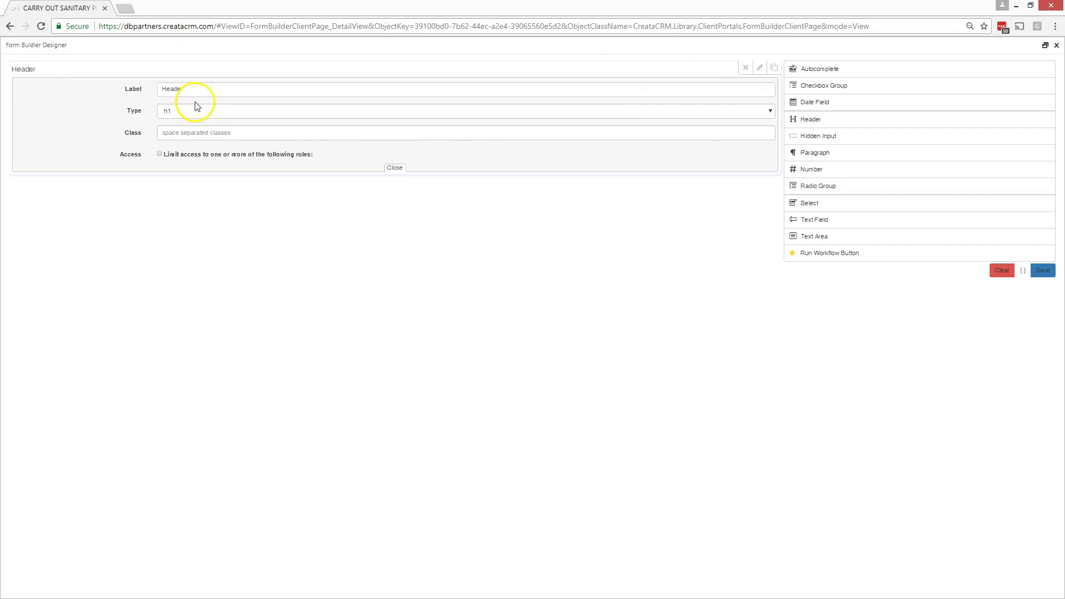
{"action": "left_click_drag", "start_coordinate": [197, 89], "coordinate": [145, 94]}
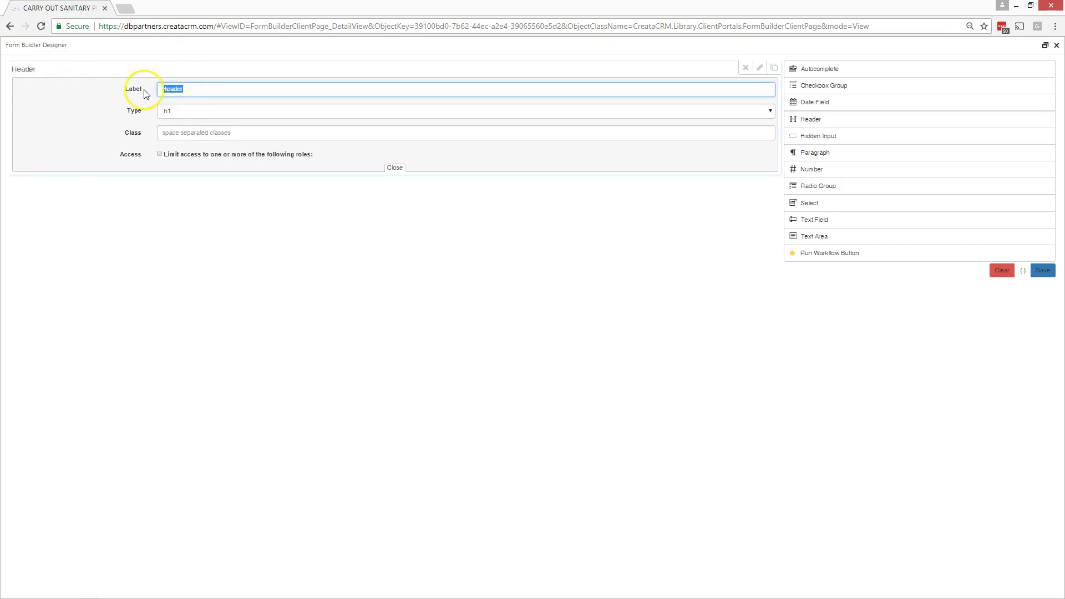
{"action": "type", "text": "CARRY OUT SANITARY PLUMBING and DRAINAGE WORK"}
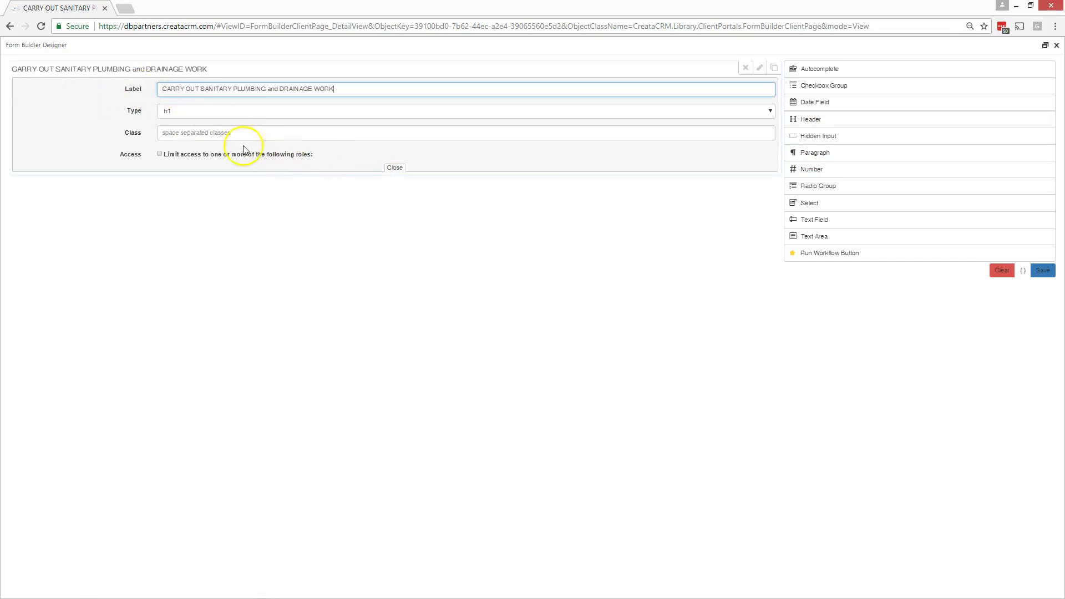
{"action": "left_click", "coordinate": [192, 115]}
{"action": "left_click", "coordinate": [178, 138]}
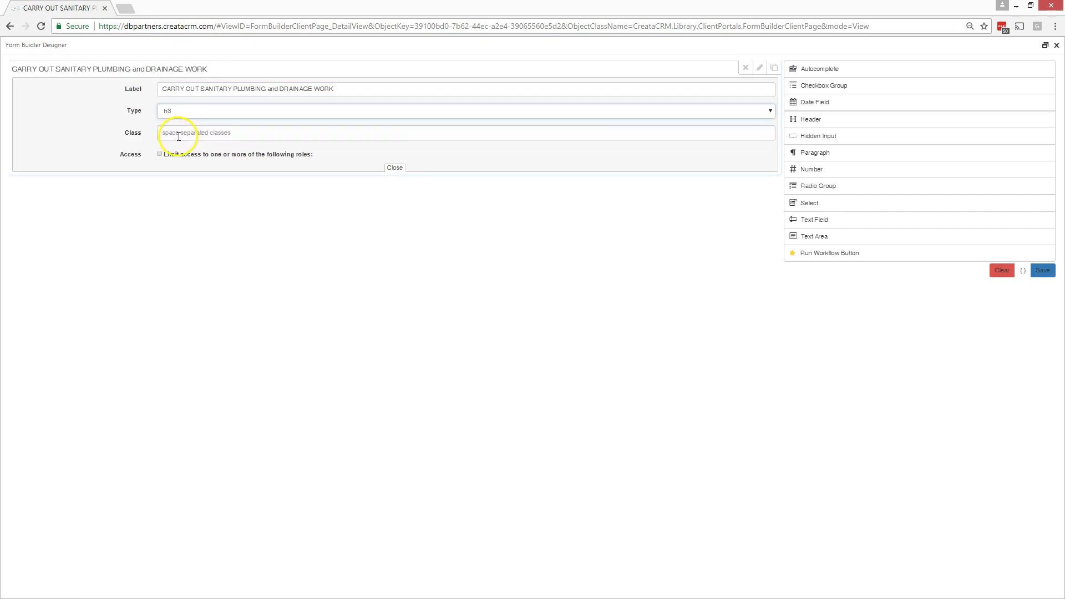
{"action": "left_click", "coordinate": [397, 169]}
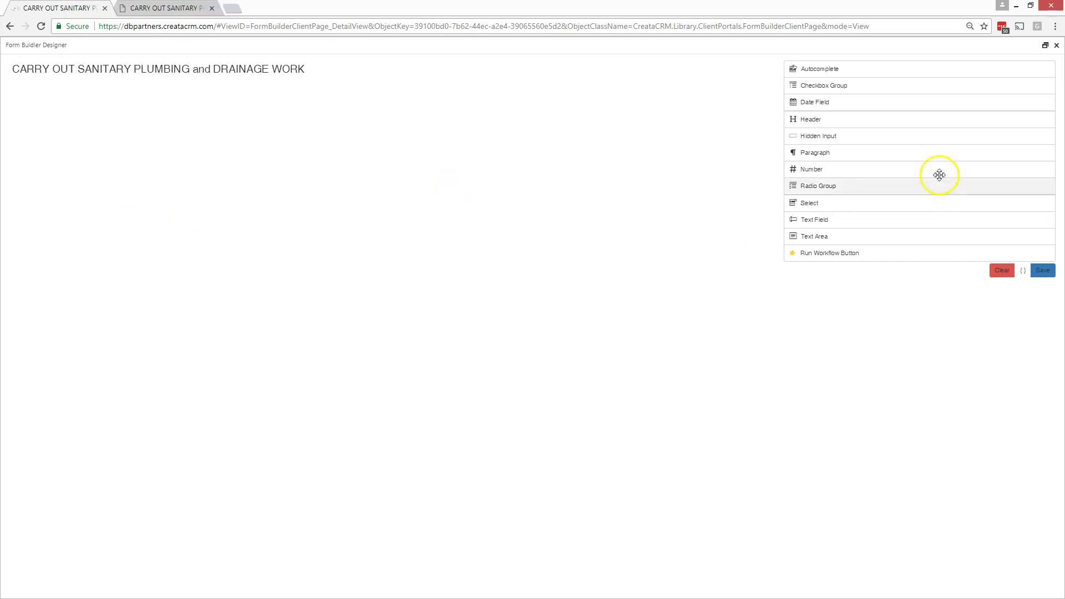
Step: Add a Radio Group under the heading with first options Dwelling and Dual Occupancy
{"action": "left_click_drag", "start_coordinate": [890, 191], "coordinate": [530, 114]}
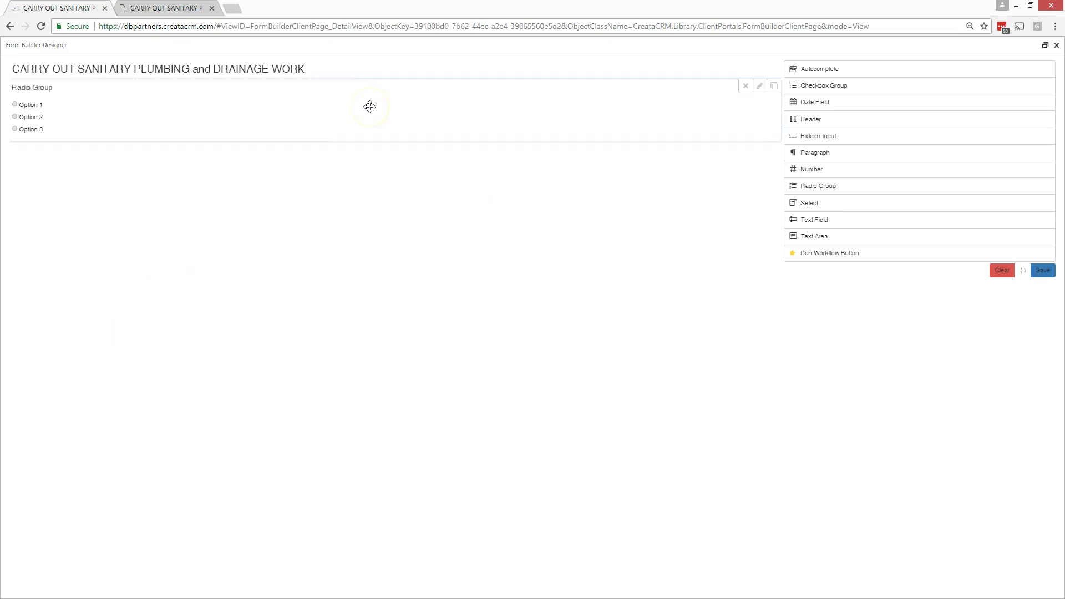
{"action": "left_click", "coordinate": [760, 86]}
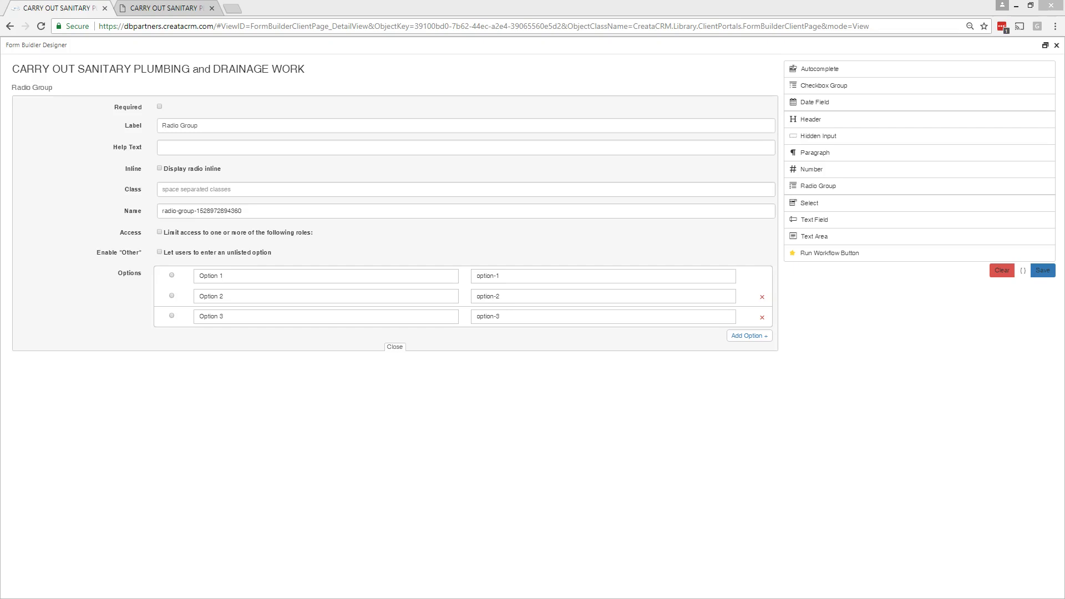
{"action": "left_click_drag", "start_coordinate": [214, 275], "coordinate": [173, 278]}
{"action": "type", "text": "Dwelling"}
{"action": "left_click", "coordinate": [284, 295]}
{"action": "left_click_drag", "start_coordinate": [281, 295], "coordinate": [181, 295]}
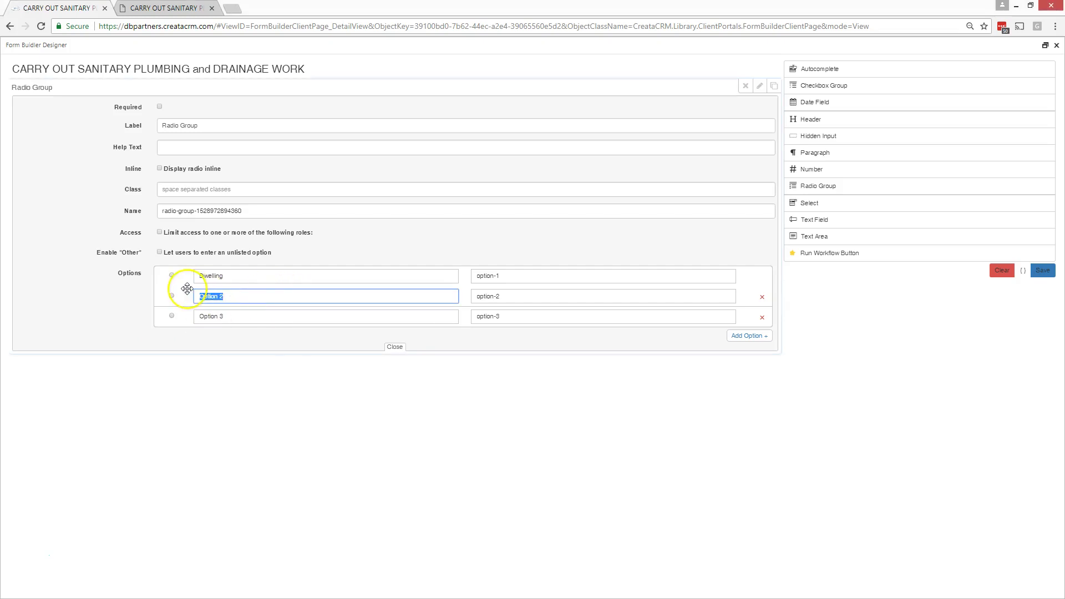
{"action": "type", "text": "Dual Occupancy"}
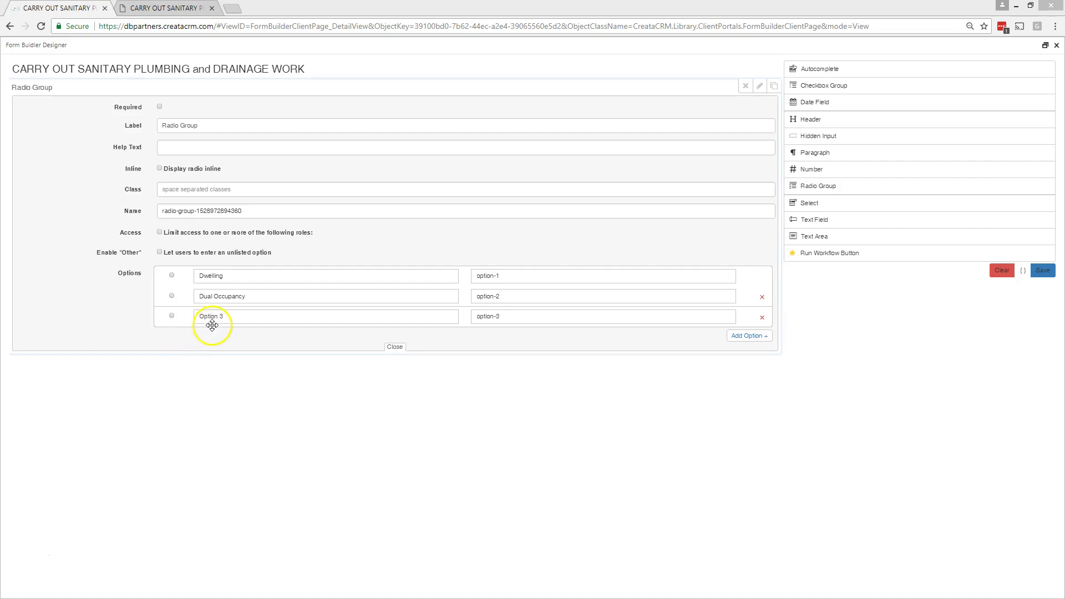
Step: Add the Industrial, multi-residential, commercial and Amend Existing House Drainage options, then test picking them
{"action": "left_click_drag", "start_coordinate": [228, 317], "coordinate": [196, 319]}
{"action": "type", "text": "Industrial, multi-residential, commercia"}
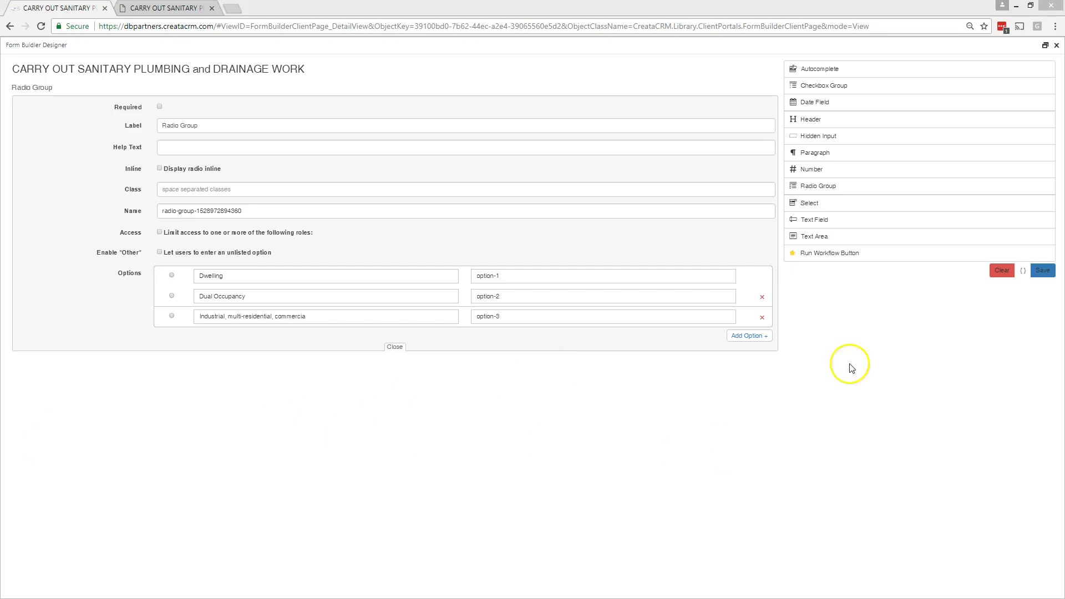
{"action": "left_click", "coordinate": [749, 335]}
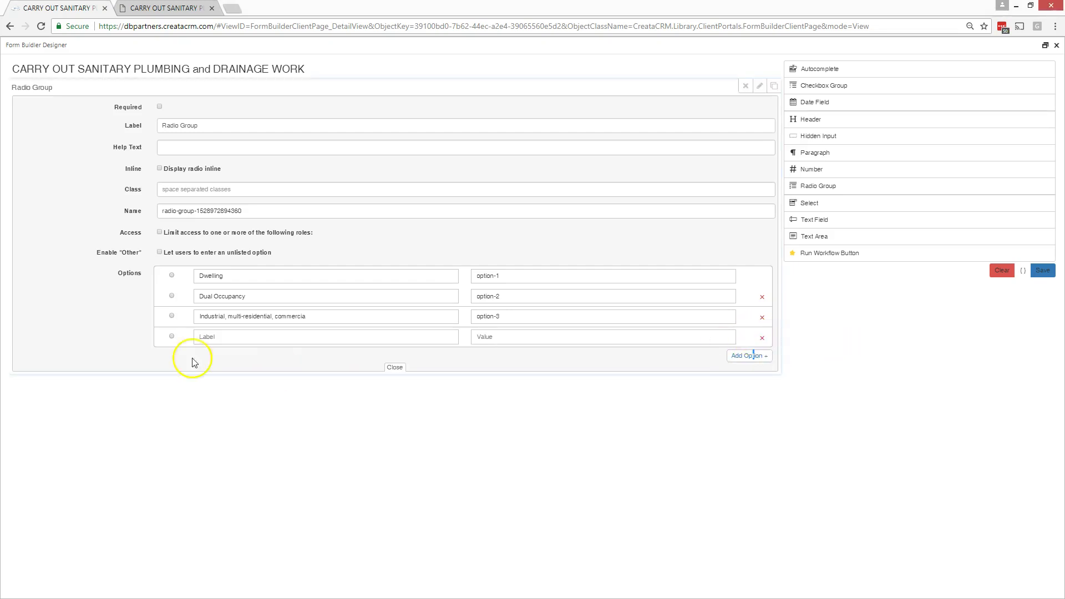
{"action": "left_click", "coordinate": [237, 336]}
{"action": "type", "text": "Amend Existing House Drainage"}
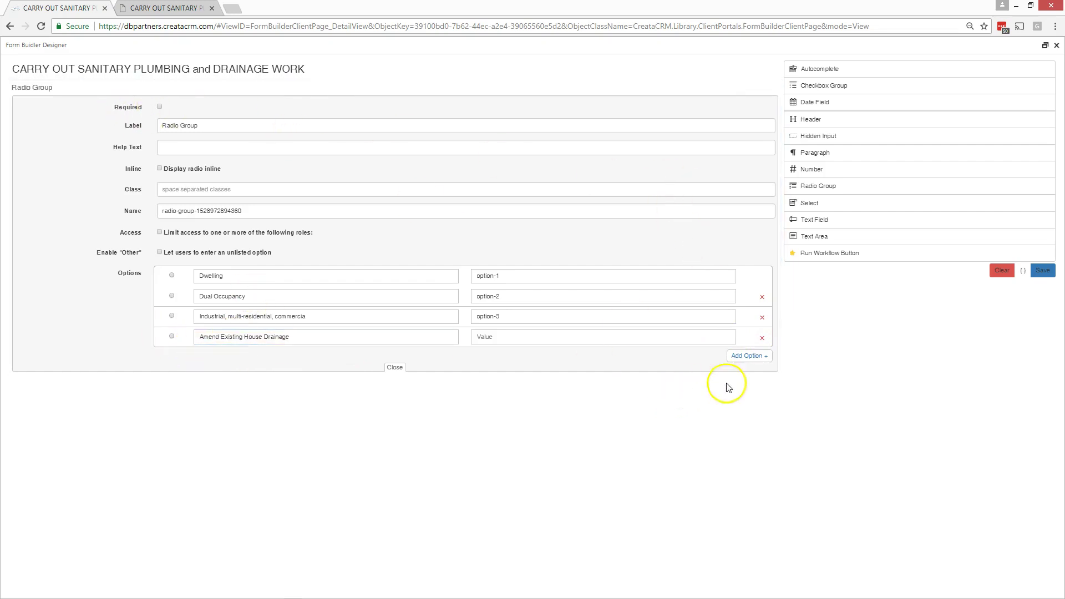
{"action": "left_click", "coordinate": [395, 367]}
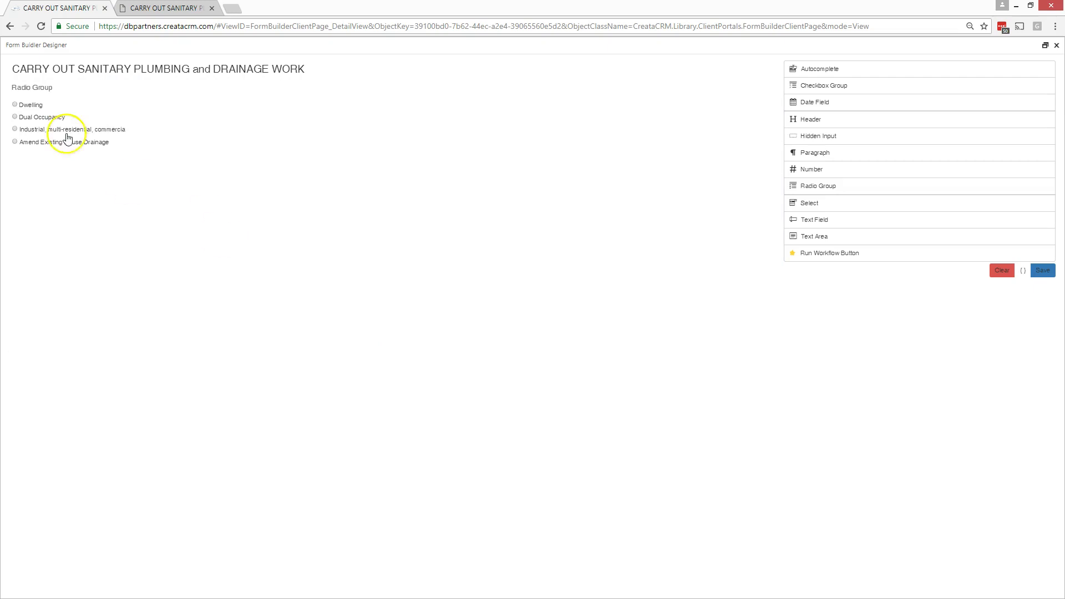
{"action": "left_click", "coordinate": [15, 105]}
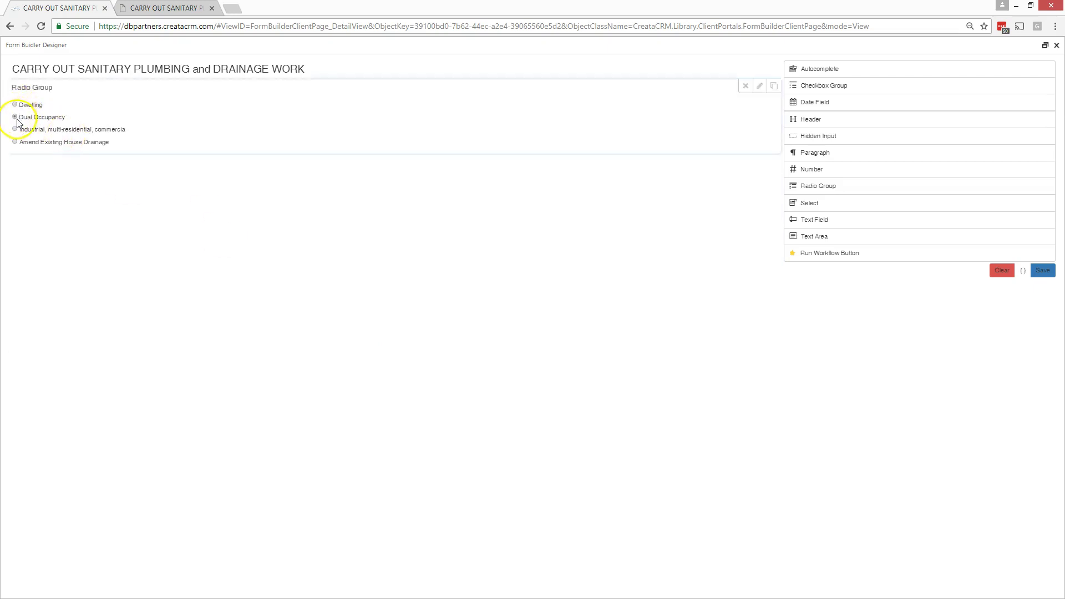
{"action": "left_click", "coordinate": [15, 129]}
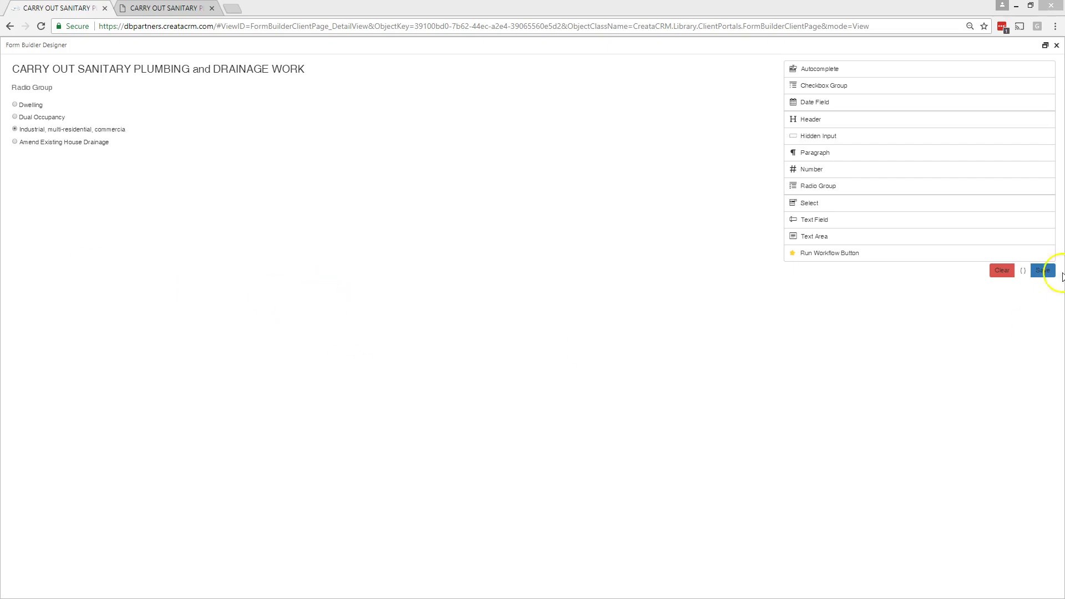
Step: Add a header below the radio group labelled Section 2
{"action": "left_click_drag", "start_coordinate": [811, 125], "coordinate": [388, 144]}
{"action": "mouse_move", "coordinate": [257, 162]}
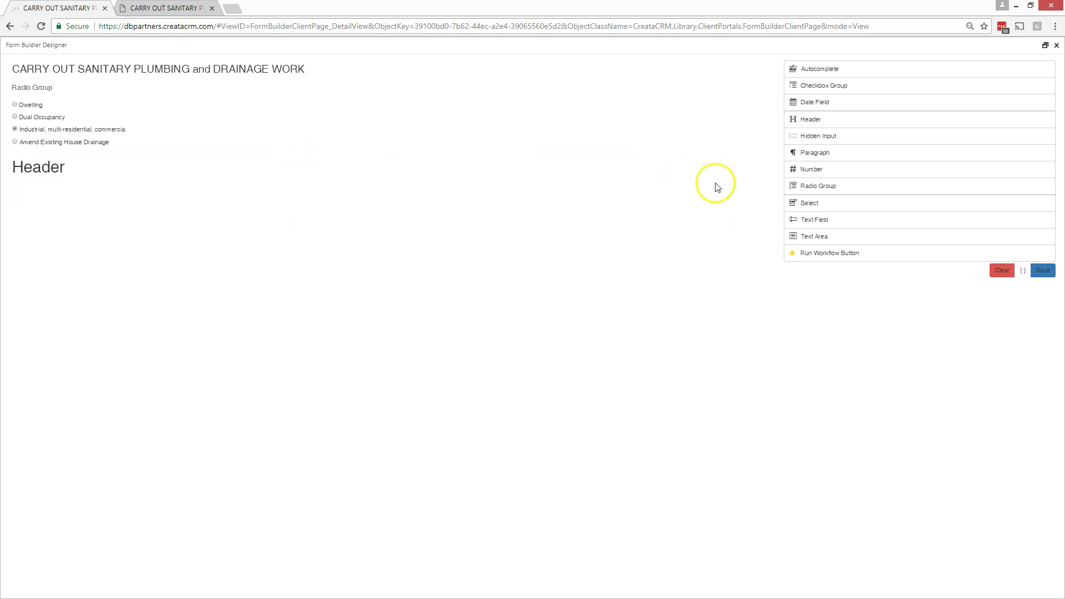
{"action": "left_click", "coordinate": [759, 162]}
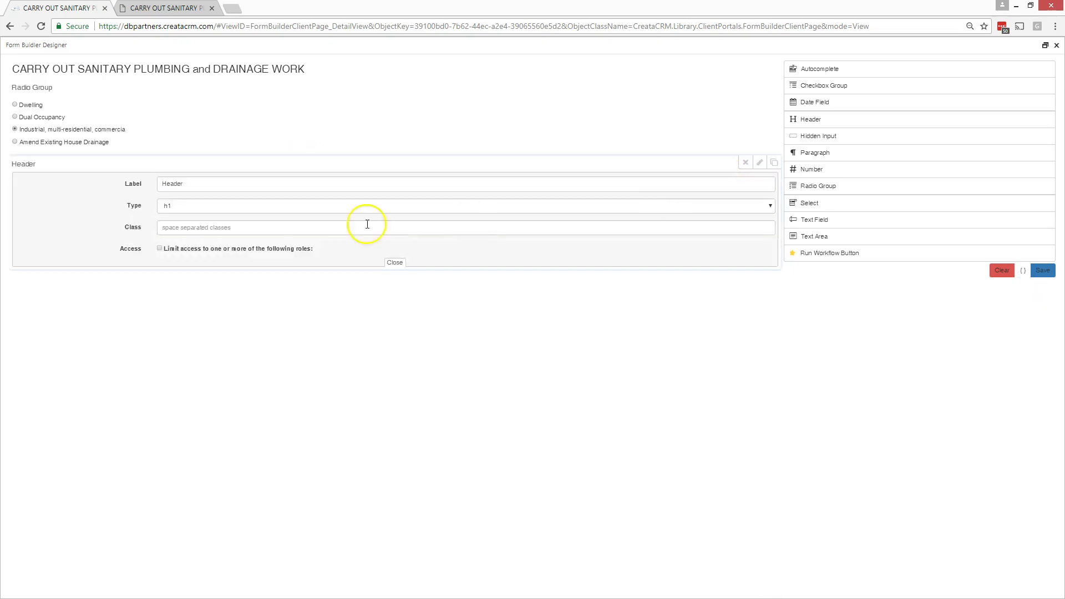
{"action": "double_click", "coordinate": [198, 183]}
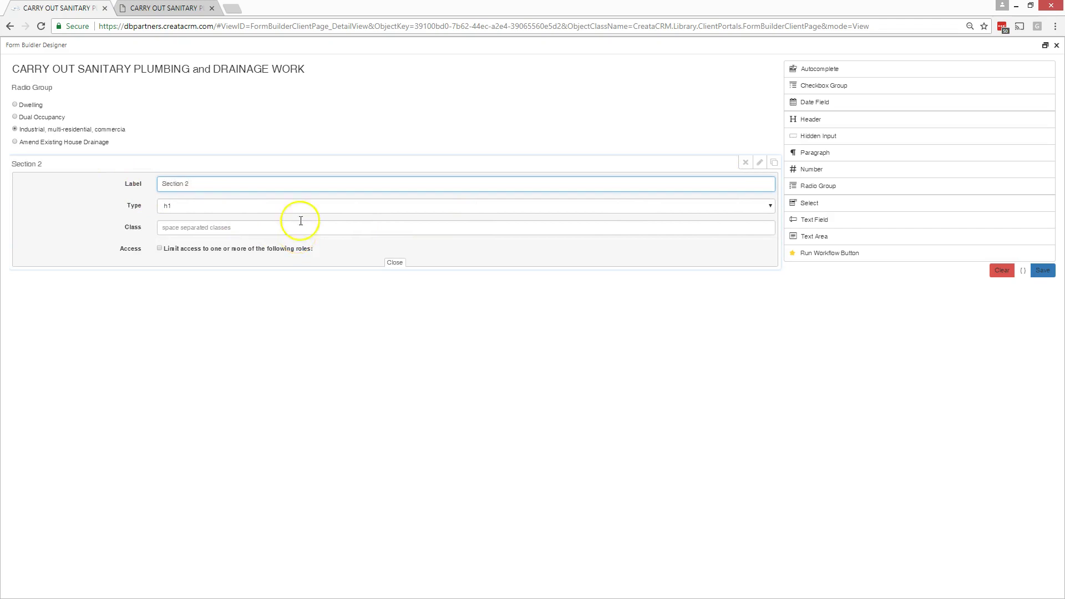
{"action": "left_click", "coordinate": [394, 263]}
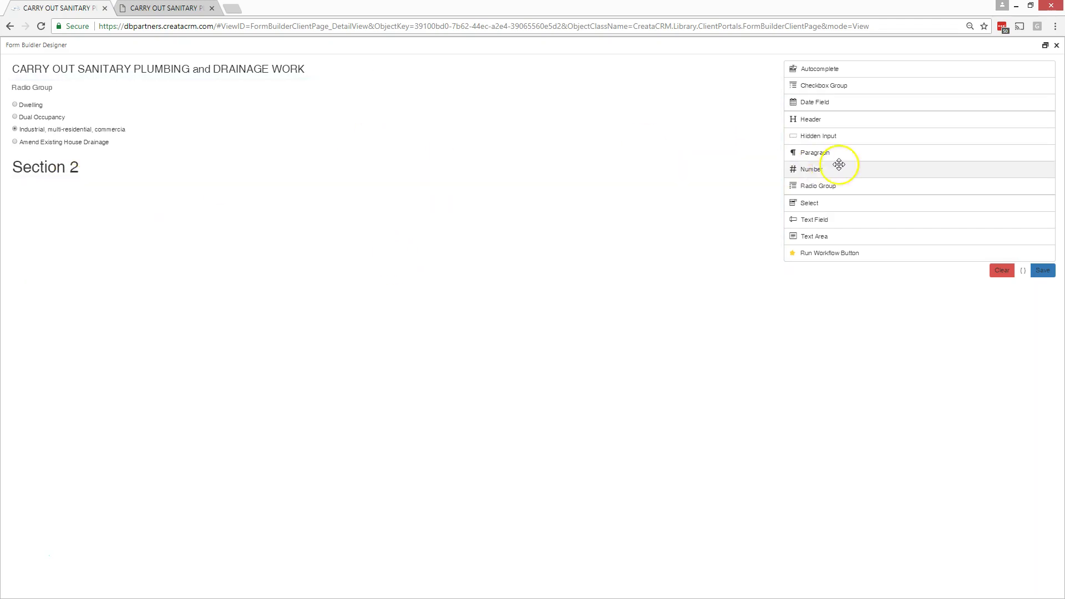
Step: Add a paragraph under it reading 'Type of Work (OSSM system approvals)'
{"action": "left_click_drag", "start_coordinate": [839, 157], "coordinate": [277, 183]}
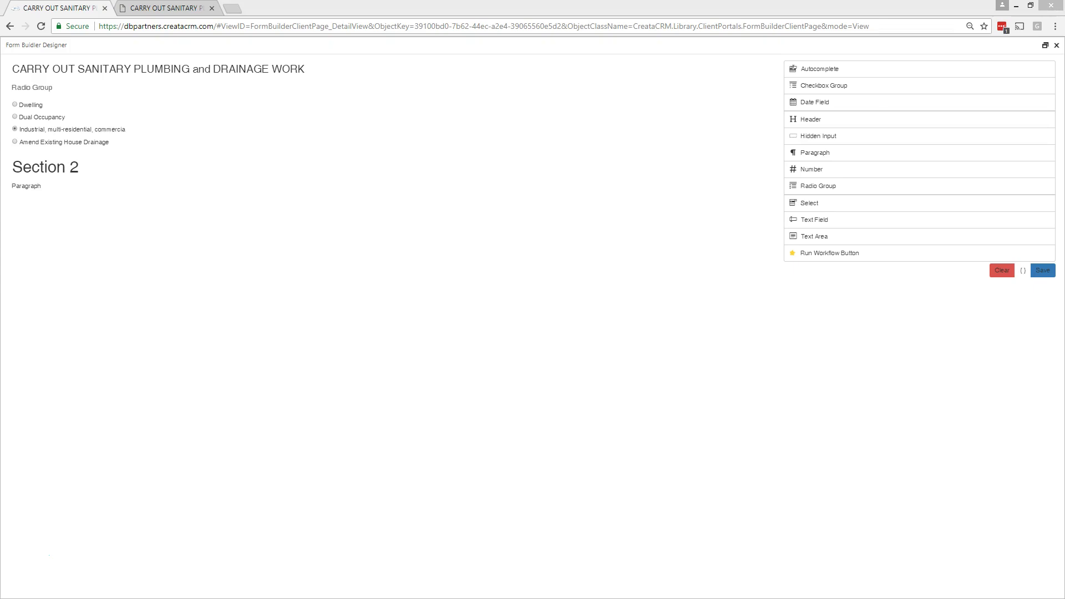
{"action": "mouse_move", "coordinate": [43, 183]}
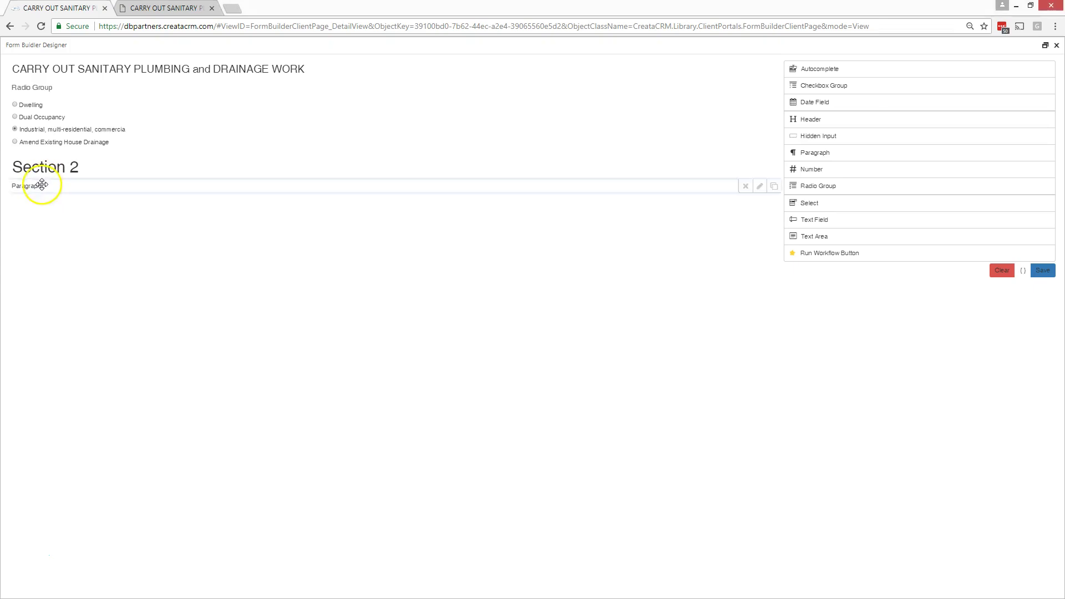
{"action": "left_click", "coordinate": [761, 188]}
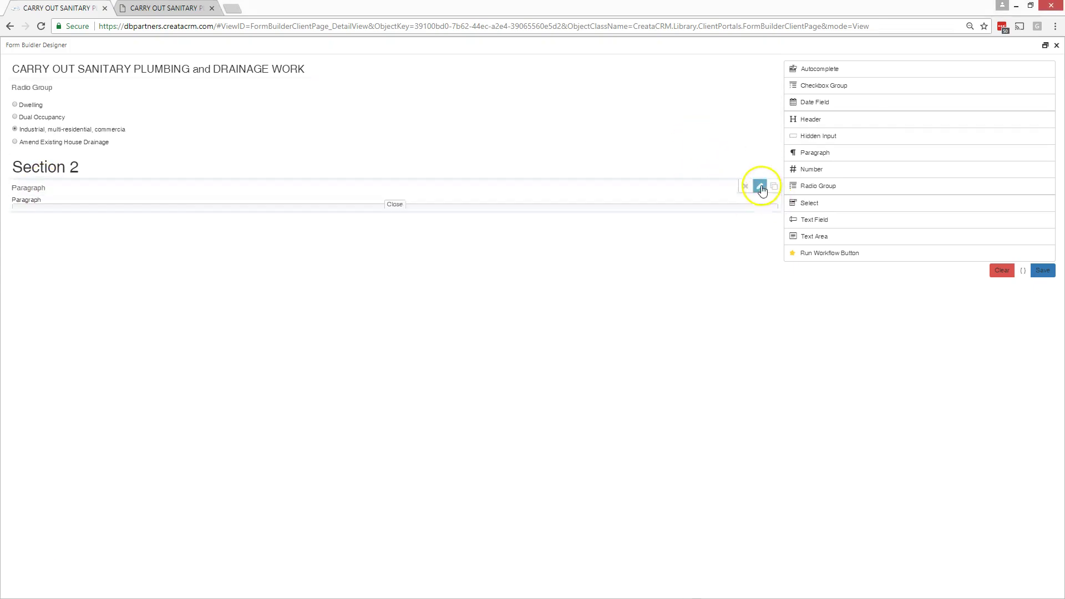
{"action": "left_click_drag", "start_coordinate": [228, 227], "coordinate": [147, 209]}
{"action": "type", "text": "Type of Work (OSSM system approvals)"}
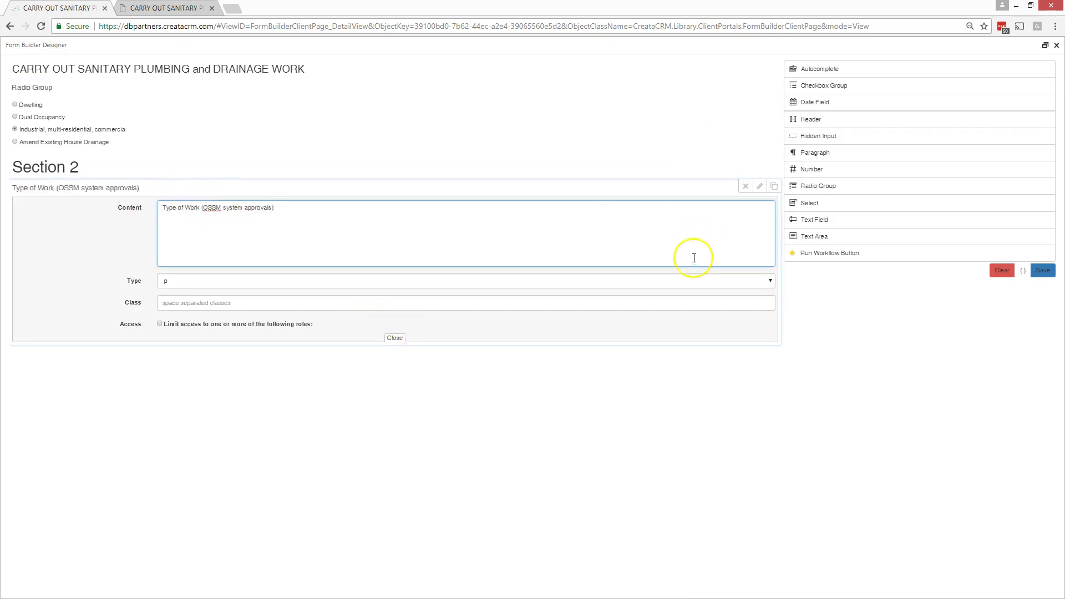
{"action": "left_click", "coordinate": [759, 187]}
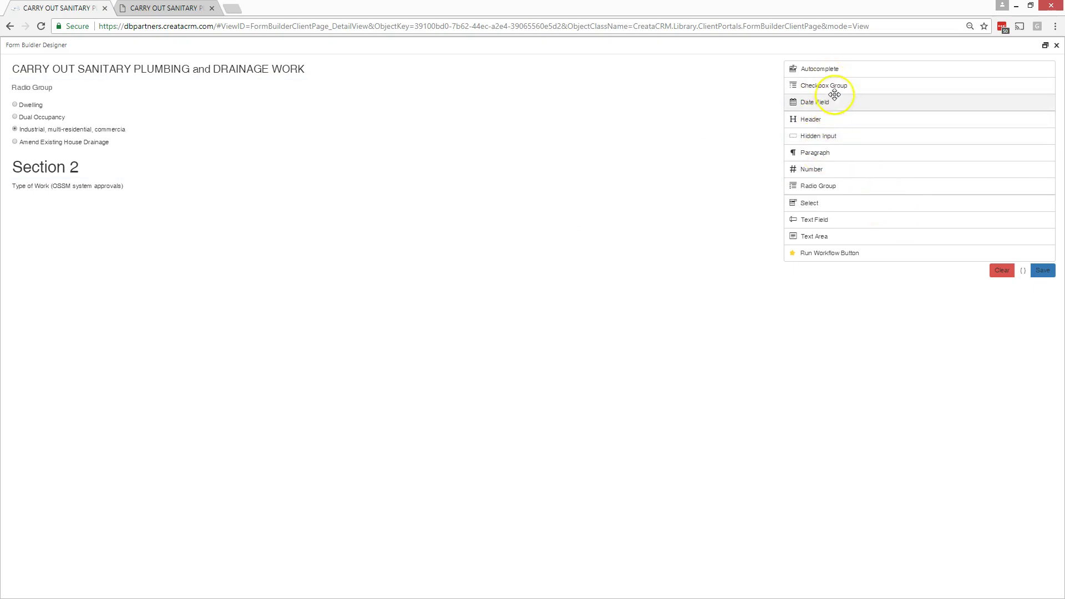
Step: Add a Checkbox Group under the paragraph, keeping its default Checkbox Group label
{"action": "left_click_drag", "start_coordinate": [837, 85], "coordinate": [299, 240]}
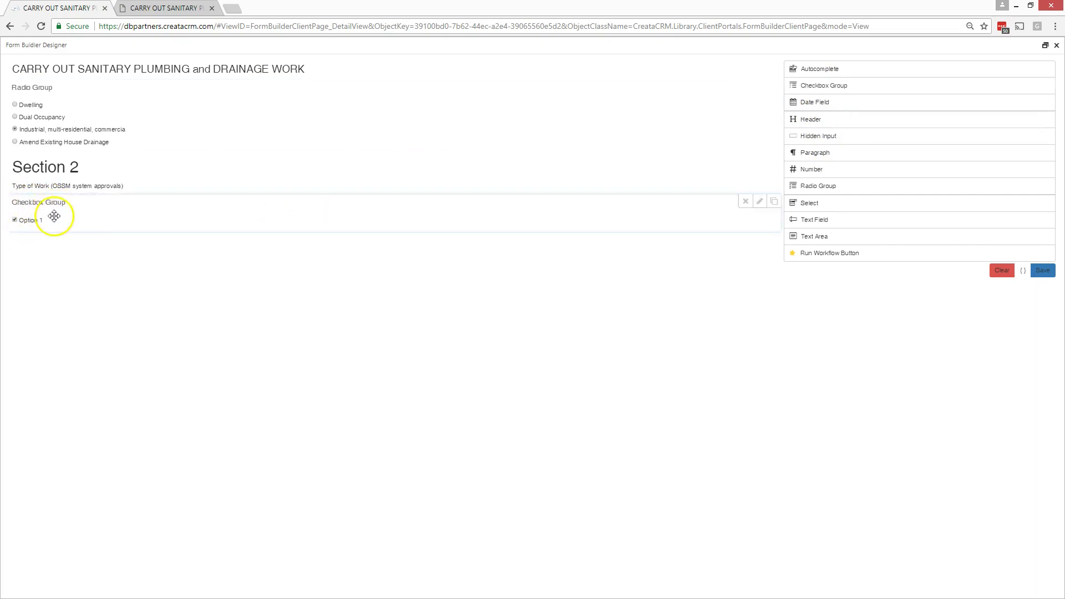
{"action": "left_click", "coordinate": [759, 201]}
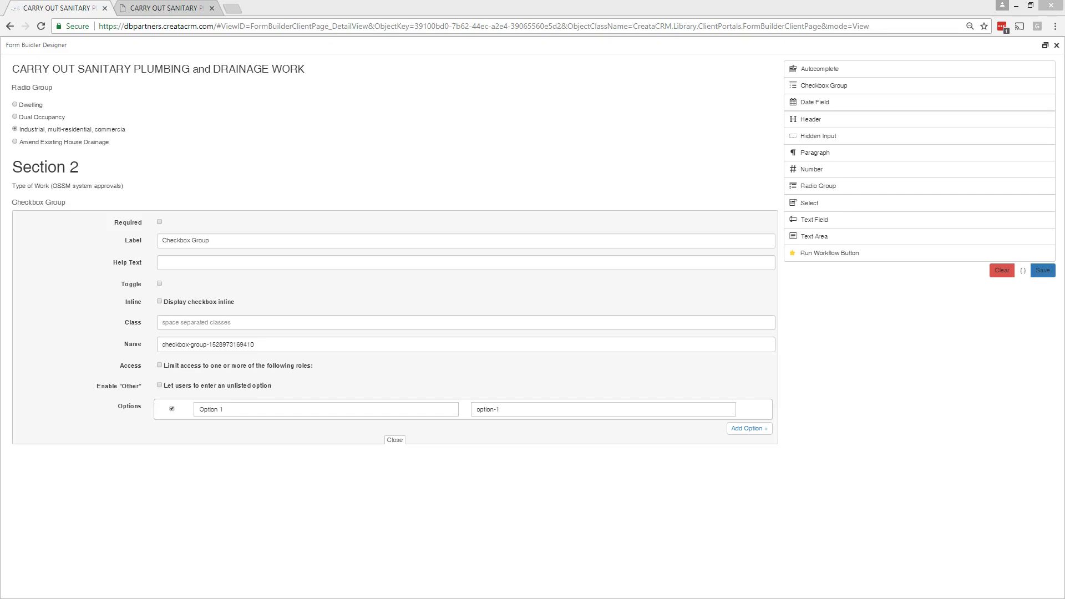
{"action": "left_click_drag", "start_coordinate": [211, 240], "coordinate": [145, 249]}
{"action": "type", "text": "Application to install and operate a new on-site sewage management system (OSSM)"}
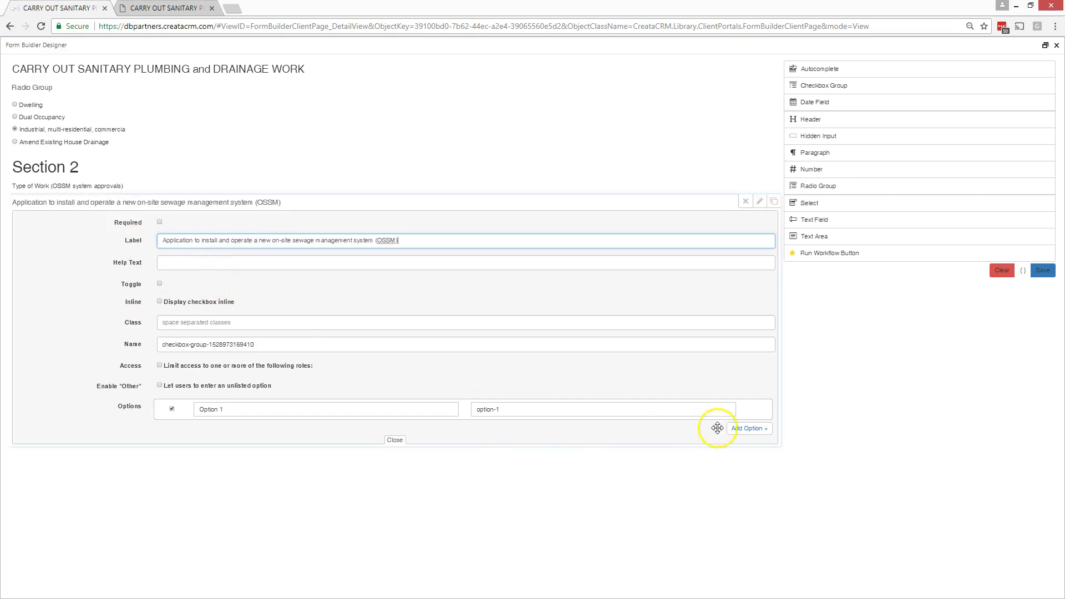
{"action": "key", "text": "ctrl+z"}
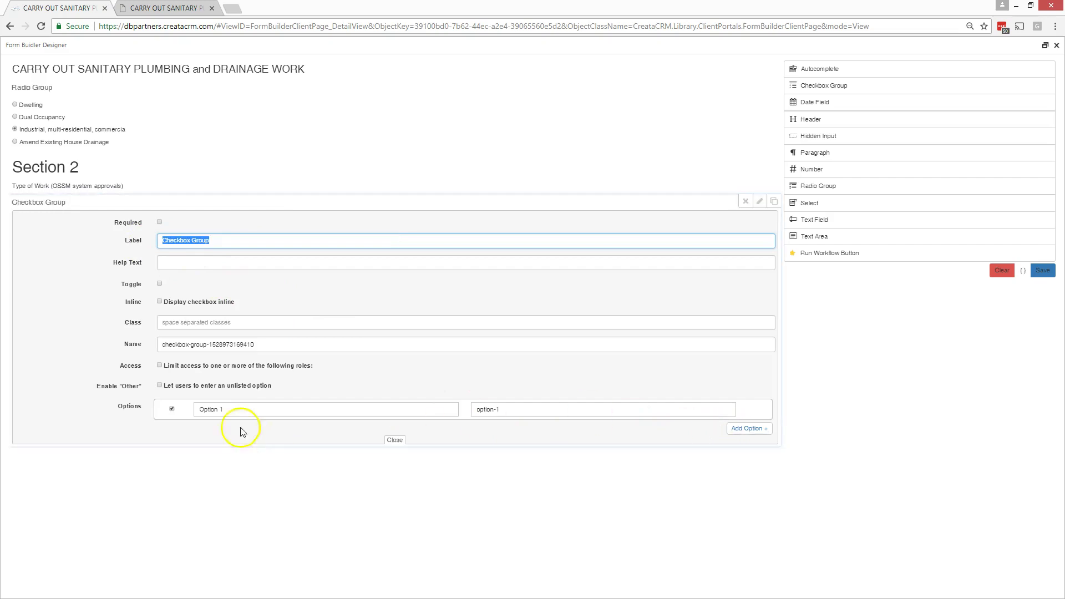
{"action": "key", "text": "ctrl+z"}
Step: Give the checkbox group three options: new OSSM system, amend existing drainage, septic tank replacement
{"action": "left_click_drag", "start_coordinate": [245, 408], "coordinate": [185, 406]}
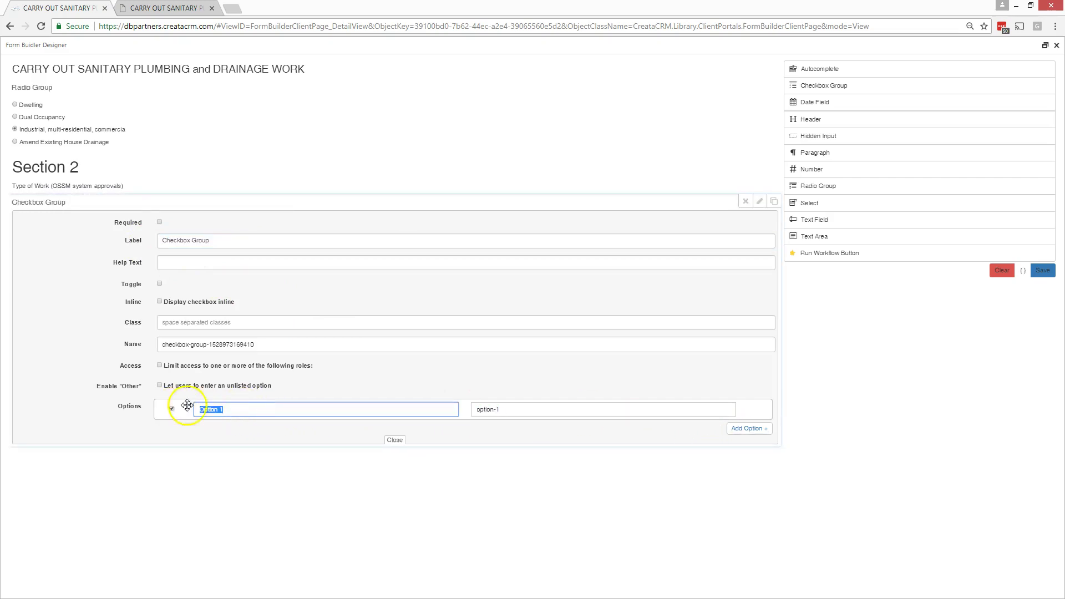
{"action": "type", "text": "Application to install and operate a new on-site sewage management system (OSSM)"}
{"action": "left_click", "coordinate": [747, 429]}
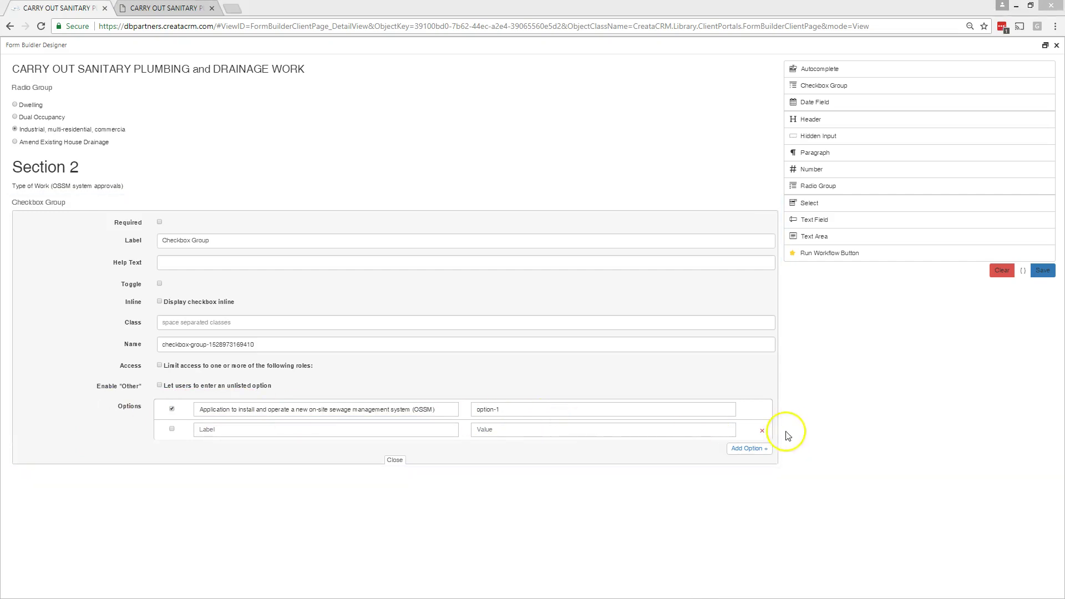
{"action": "left_click", "coordinate": [733, 448]}
{"action": "left_click", "coordinate": [247, 431]}
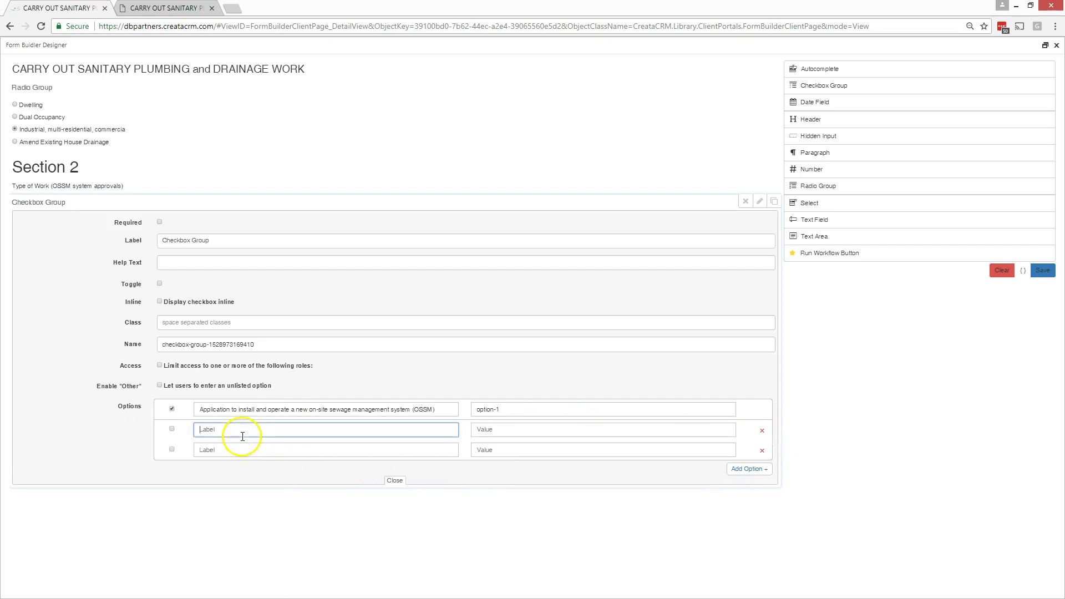
{"action": "type", "text": "Amend existing drainage (includes changes to existing septic tank and drainfield)"}
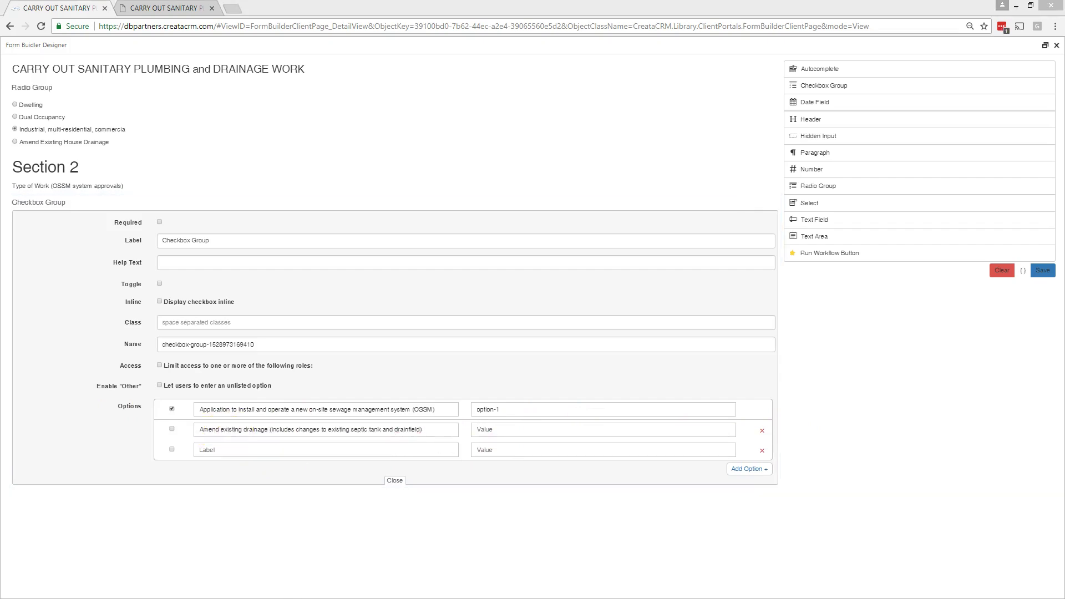
{"action": "left_click", "coordinate": [211, 450]}
{"action": "key", "text": "ctrl+v"}
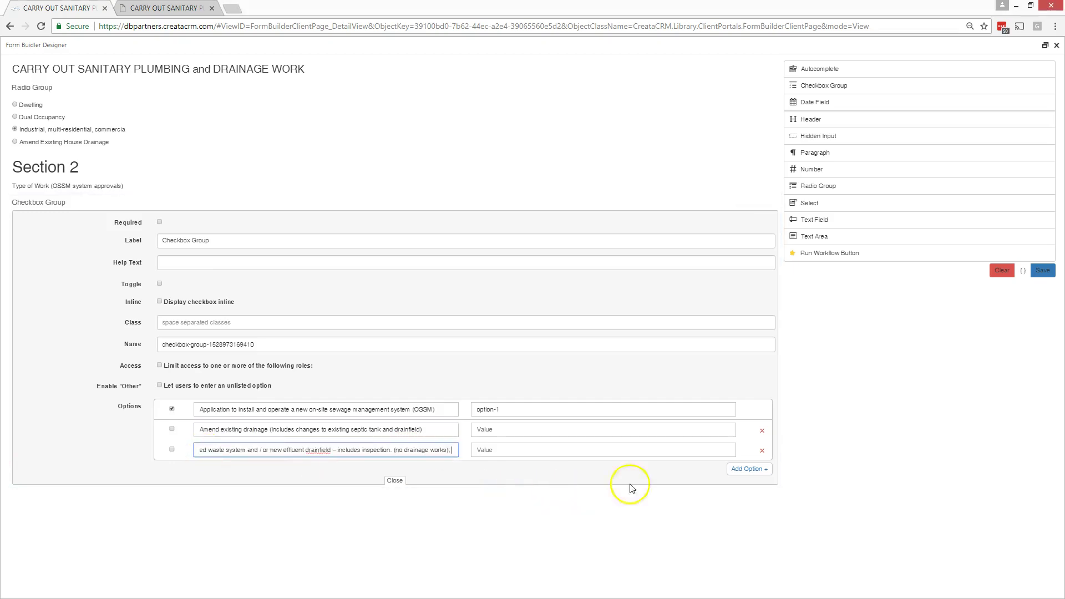
{"action": "left_click", "coordinate": [394, 480]}
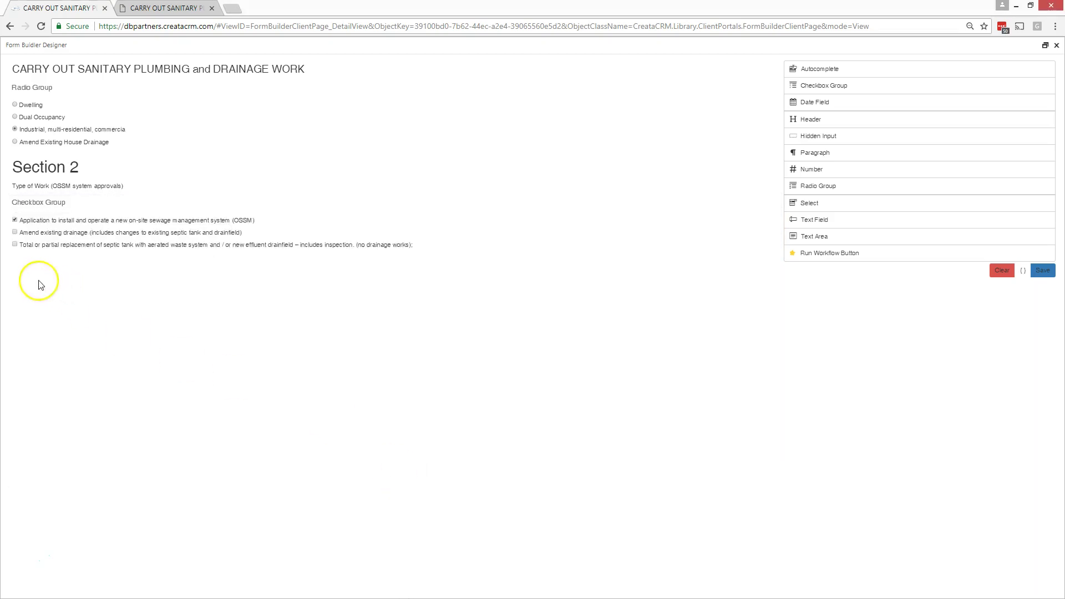
{"action": "left_click", "coordinate": [15, 232]}
Step: Test the septic tank replacement checkbox, scroll through Sections 1–4, and drag the PDF window over the builder
{"action": "left_click", "coordinate": [15, 244]}
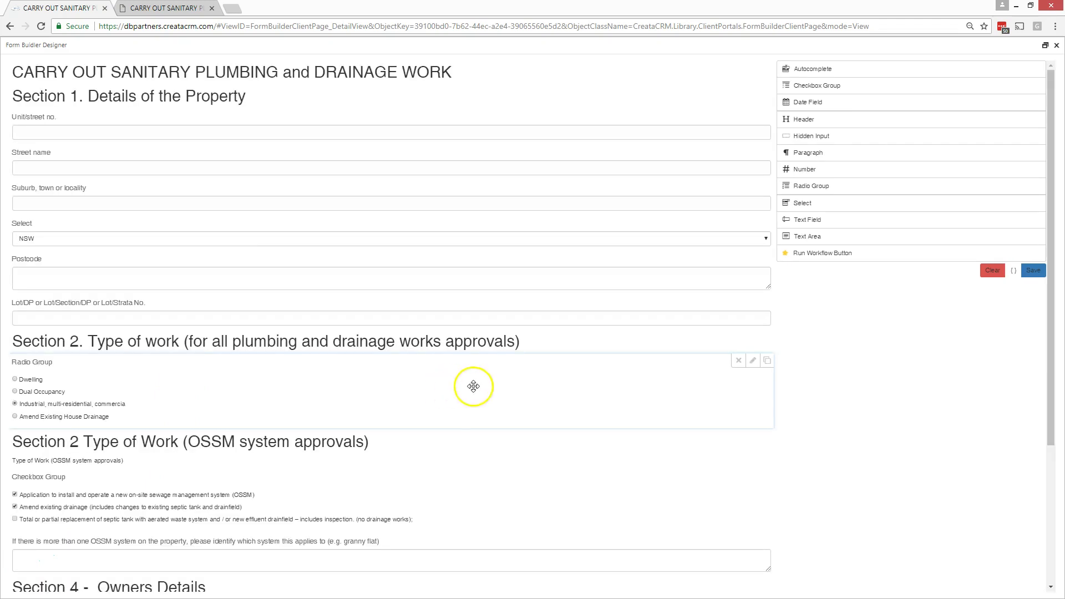
{"action": "scroll", "coordinate": [483, 392], "scroll_direction": "down", "scroll_amount": 3}
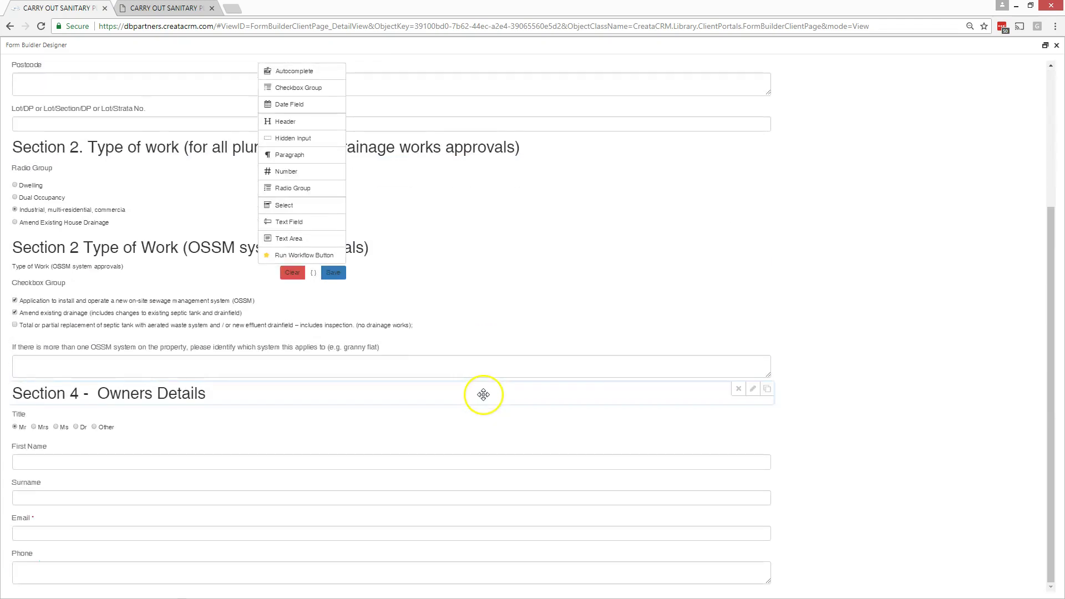
{"action": "scroll", "coordinate": [484, 394], "scroll_direction": "up", "scroll_amount": 3}
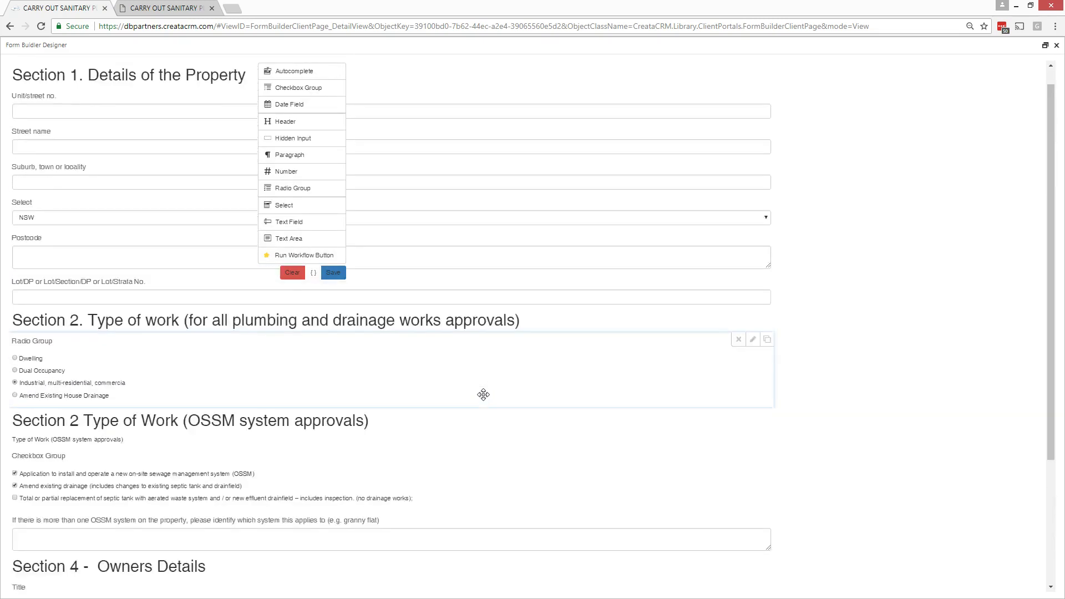
{"action": "scroll", "coordinate": [485, 392], "scroll_direction": "down", "scroll_amount": 3}
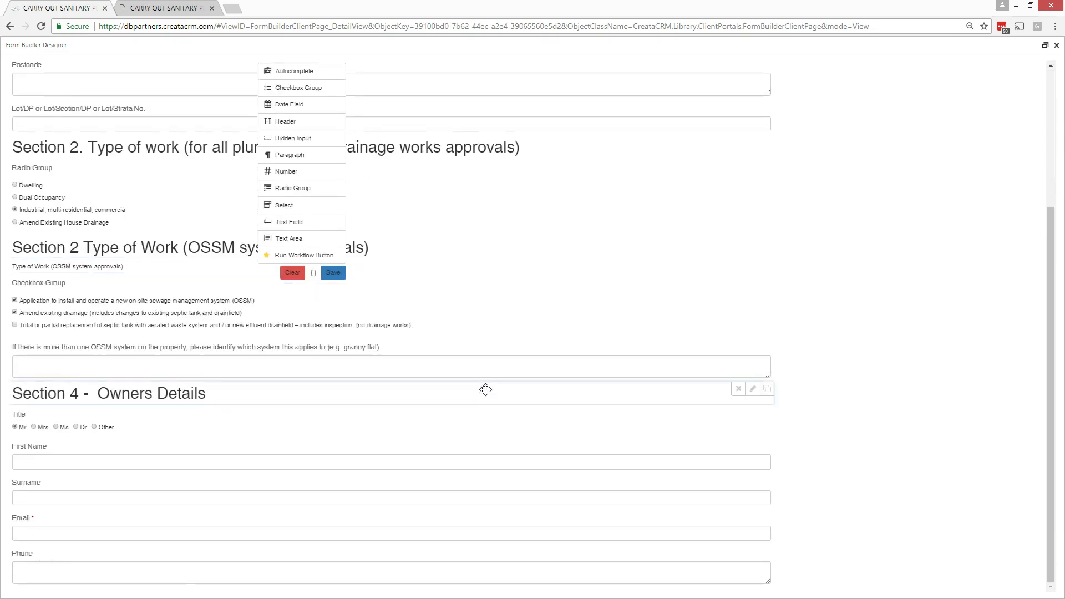
{"action": "scroll", "coordinate": [485, 388], "scroll_direction": "up", "scroll_amount": 3}
{"action": "scroll", "coordinate": [484, 384], "scroll_direction": "down", "scroll_amount": 4}
{"action": "scroll", "coordinate": [485, 385], "scroll_direction": "up", "scroll_amount": 4}
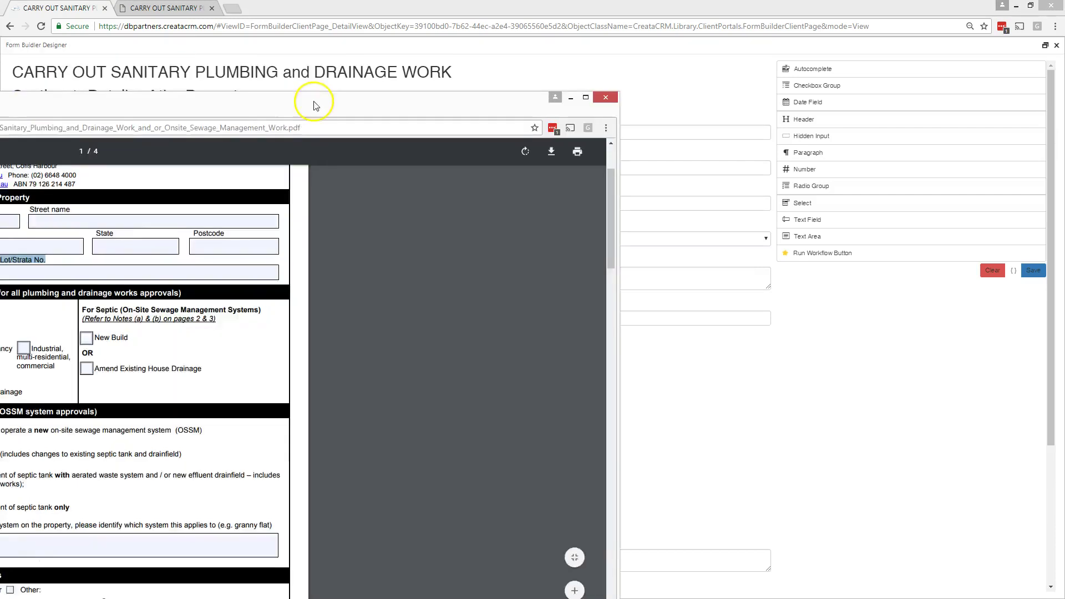
{"action": "left_click_drag", "start_coordinate": [316, 102], "coordinate": [475, 68]}
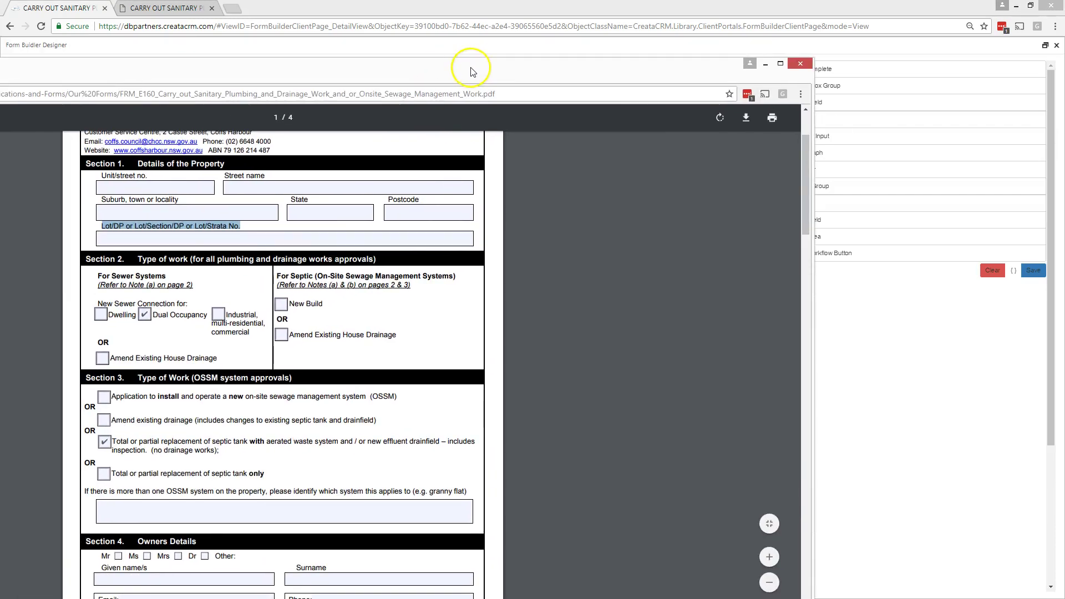
Step: Maximize the PDF window and scroll down to Sections 3–4 and back up
{"action": "double_click", "coordinate": [471, 67]}
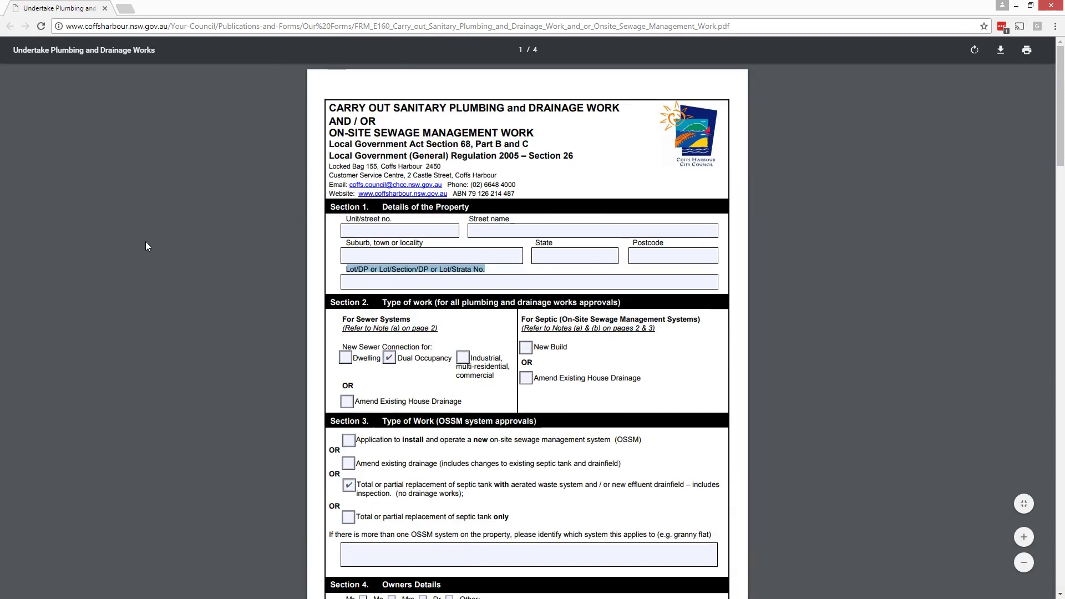
{"action": "scroll", "coordinate": [145, 241], "scroll_direction": "down", "scroll_amount": 6}
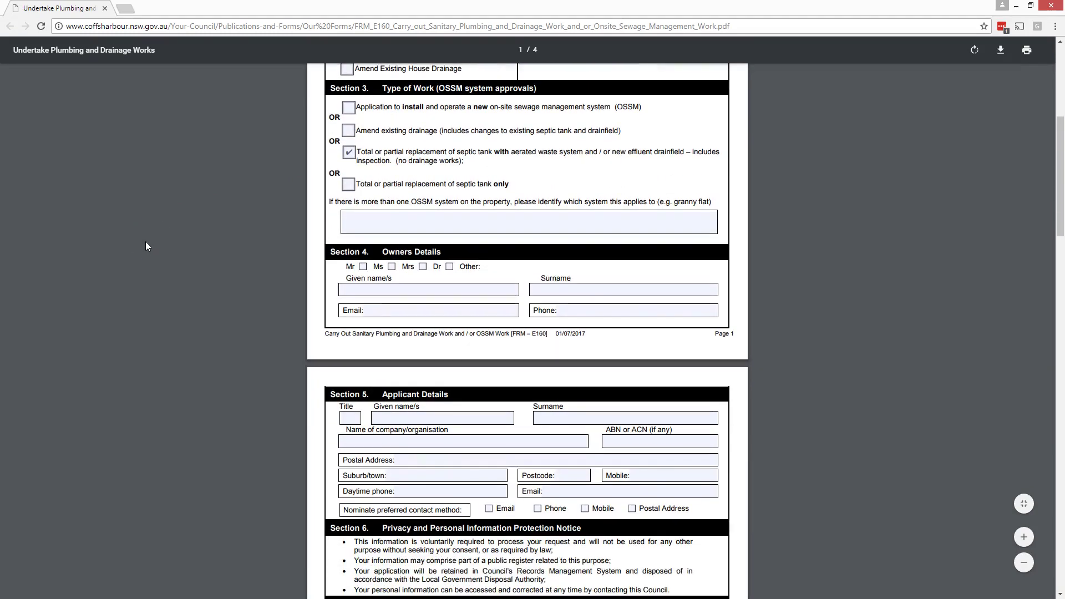
{"action": "scroll", "coordinate": [146, 241], "scroll_direction": "up", "scroll_amount": 6}
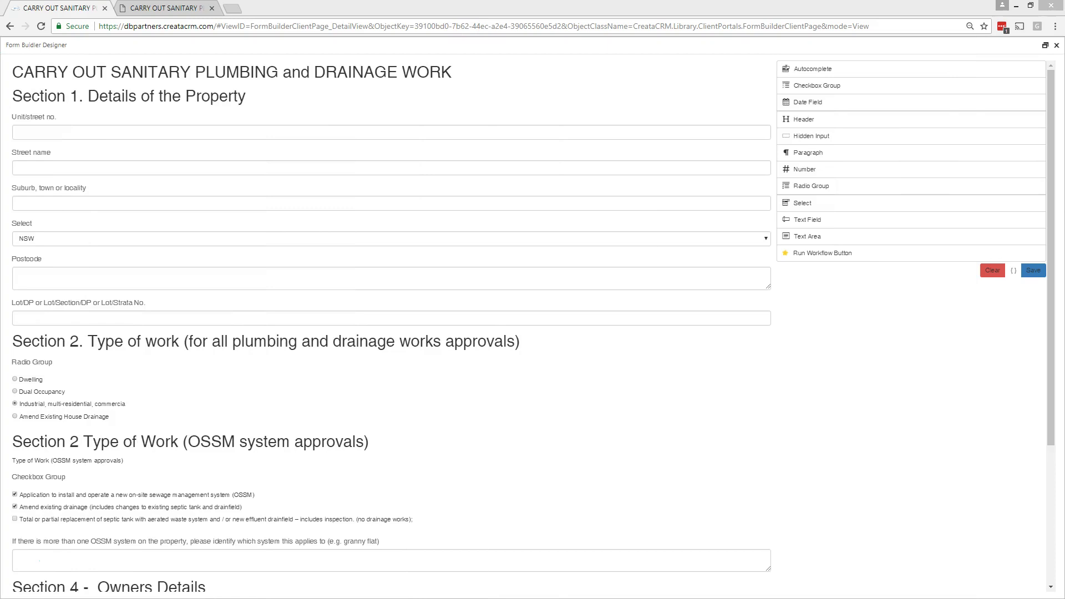
Step: Save the form design, confirm the saved alert, and close the designer
{"action": "scroll", "coordinate": [583, 398], "scroll_direction": "down", "scroll_amount": 3}
{"action": "scroll", "coordinate": [585, 399], "scroll_direction": "up", "scroll_amount": 3}
{"action": "left_click", "coordinate": [1033, 276]}
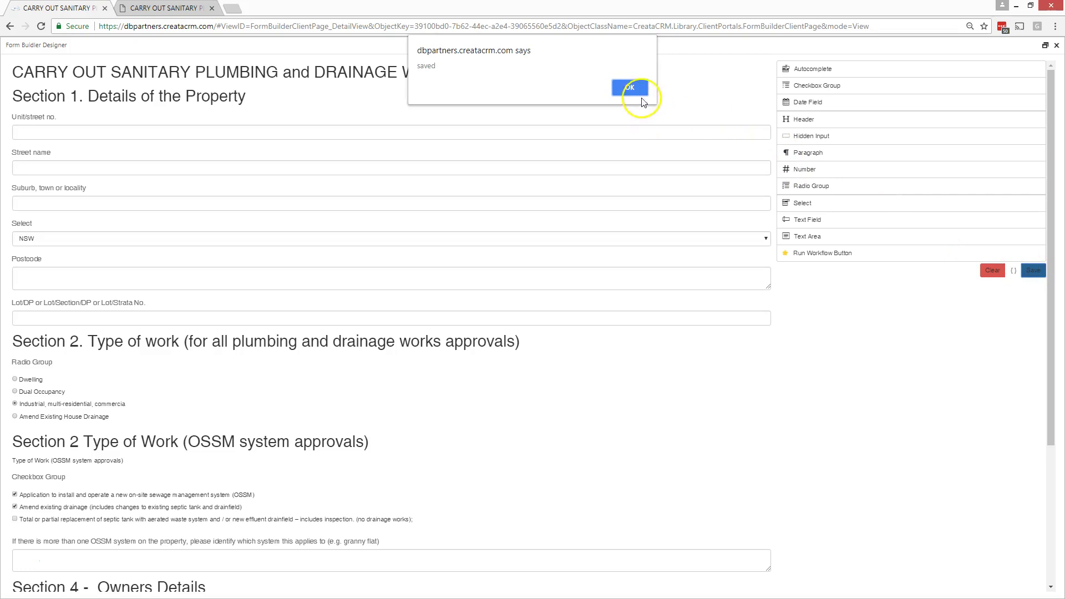
{"action": "left_click", "coordinate": [642, 98]}
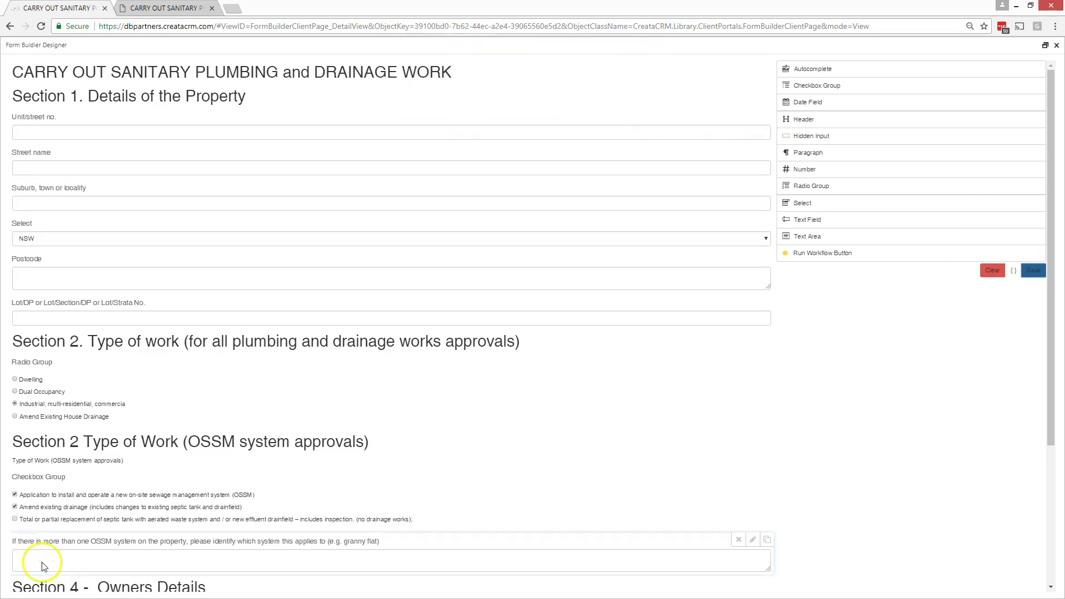
{"action": "left_click", "coordinate": [1057, 45]}
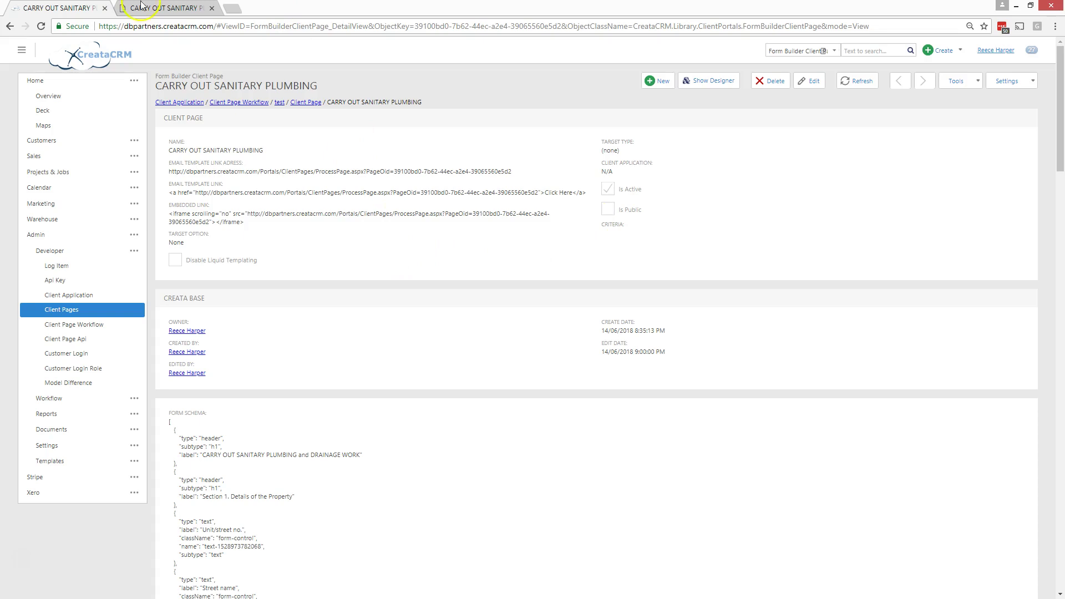
Step: On the live form, fill the property address, postcode and Lot/DP fields with dummy text, choosing state SA
{"action": "key", "text": "ctrl+Tab"}
{"action": "scroll", "coordinate": [507, 281], "scroll_direction": "down", "scroll_amount": 2}
{"action": "scroll", "coordinate": [506, 312], "scroll_direction": "up", "scroll_amount": 2}
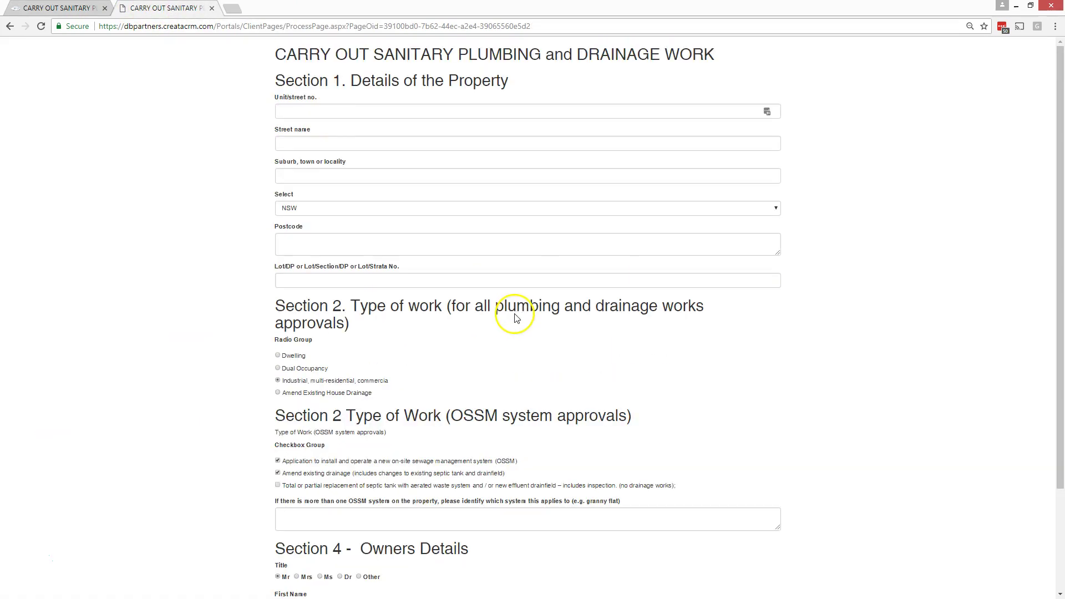
{"action": "left_click", "coordinate": [437, 107]}
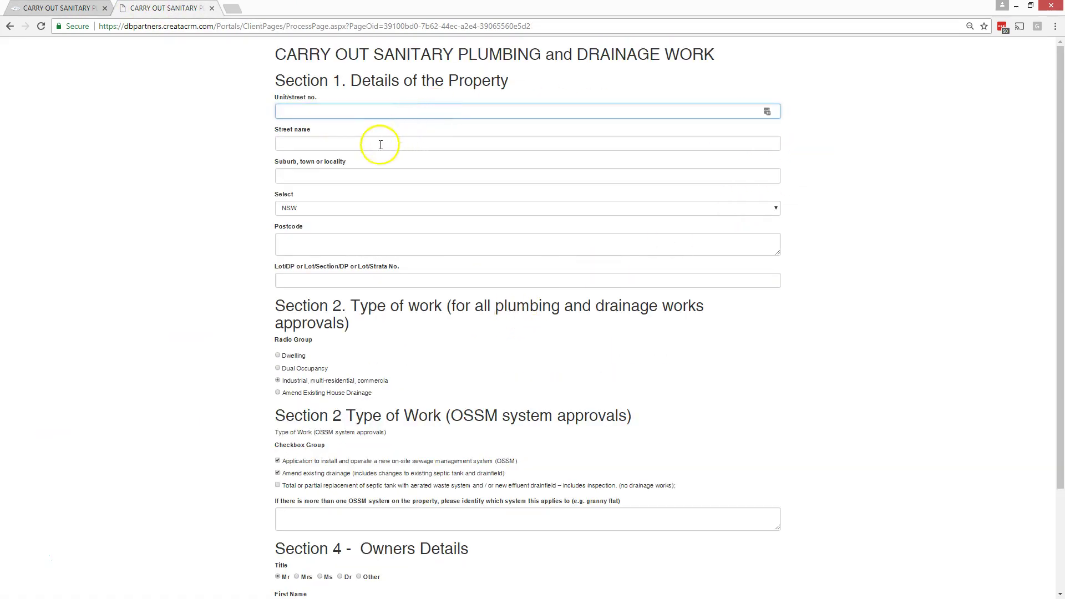
{"action": "type", "text": "fdsfd"}
{"action": "left_click", "coordinate": [345, 145]}
{"action": "type", "text": "fdfds"}
{"action": "left_click", "coordinate": [340, 174]}
{"action": "type", "text": "fds"}
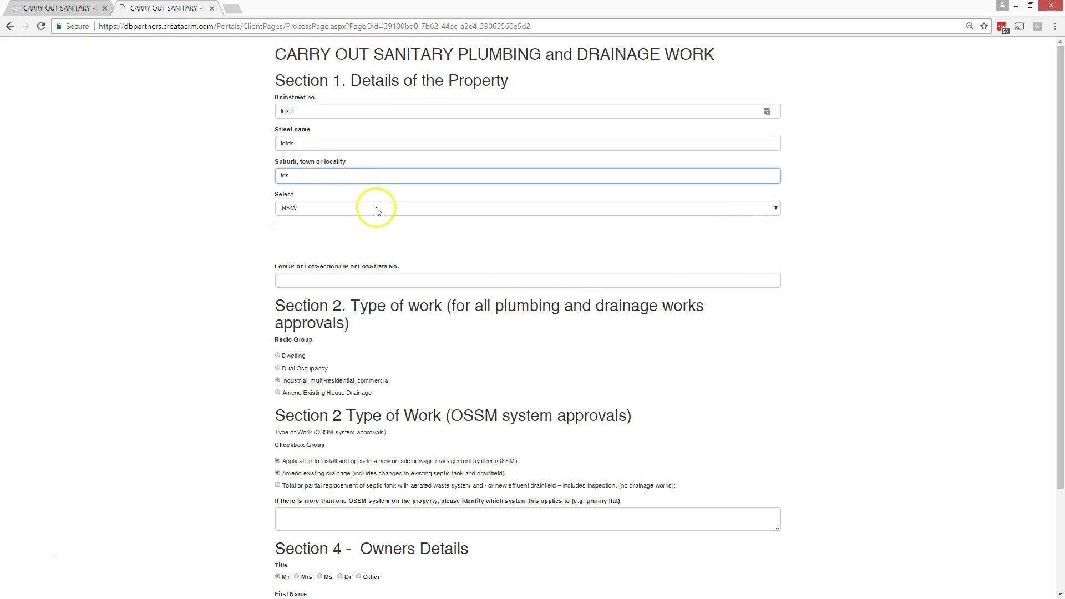
{"action": "left_click", "coordinate": [374, 208]}
{"action": "left_click", "coordinate": [350, 249]}
{"action": "left_click", "coordinate": [350, 250]}
{"action": "type", "text": "fd"}
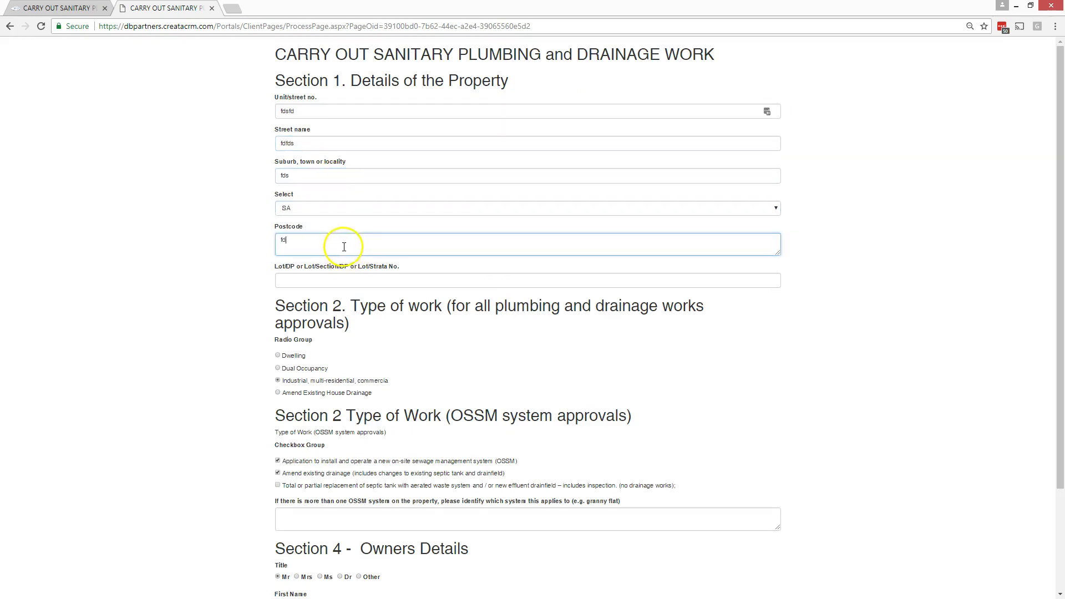
{"action": "left_click", "coordinate": [345, 279]}
{"action": "type", "text": "fdsfds"}
Step: Tick Dual Occupancy, set the owner's title to Mrs, and enter dummy owner name and email
{"action": "left_click", "coordinate": [277, 368]}
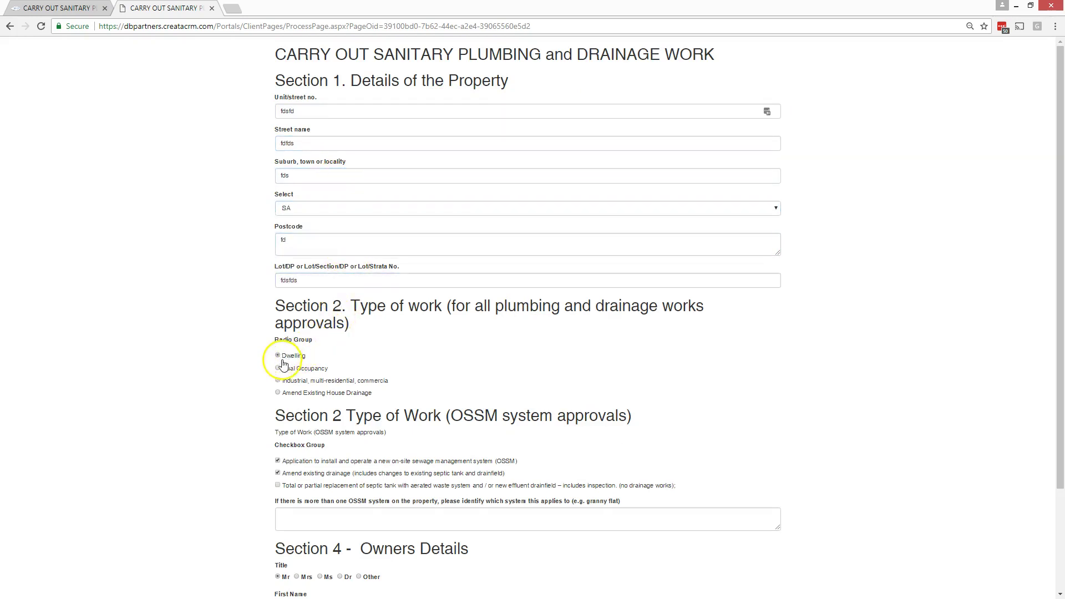
{"action": "scroll", "coordinate": [403, 359], "scroll_direction": "down", "scroll_amount": 2}
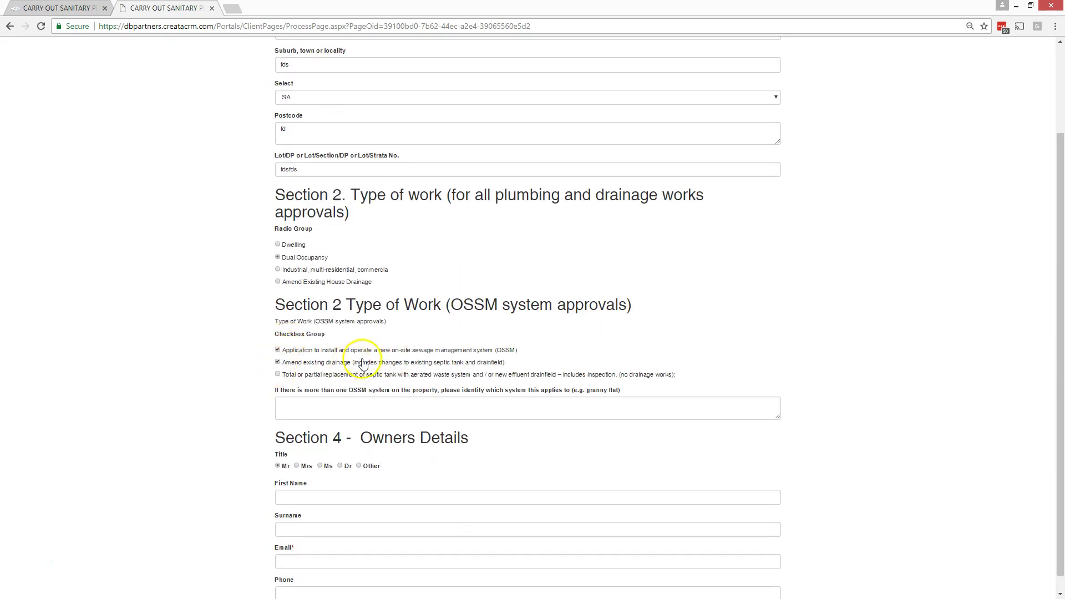
{"action": "scroll", "coordinate": [355, 364], "scroll_direction": "down", "scroll_amount": 1}
{"action": "left_click", "coordinate": [297, 448]}
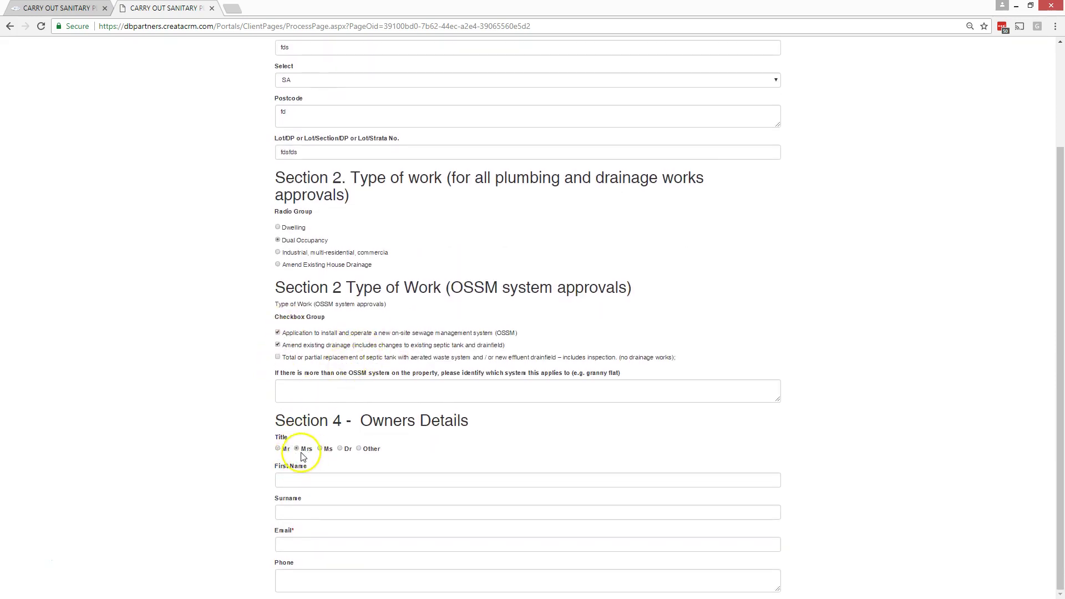
{"action": "left_click", "coordinate": [296, 479]}
{"action": "type", "text": "fds"}
{"action": "left_click", "coordinate": [285, 512]}
{"action": "type", "text": "fds"}
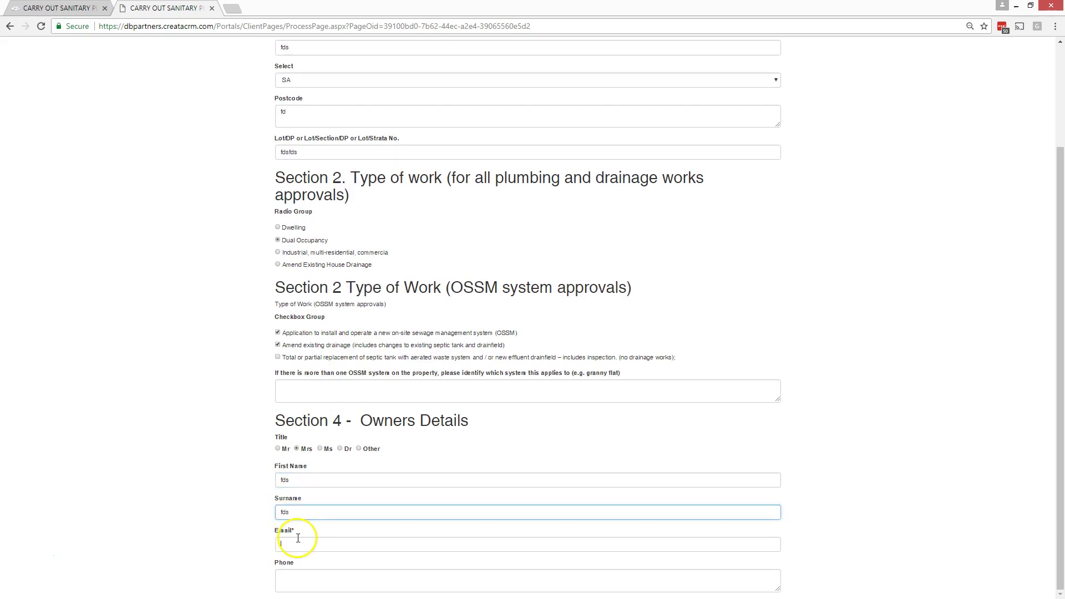
{"action": "left_click", "coordinate": [288, 543]}
{"action": "type", "text": "fds"}
{"action": "left_click", "coordinate": [296, 534]}
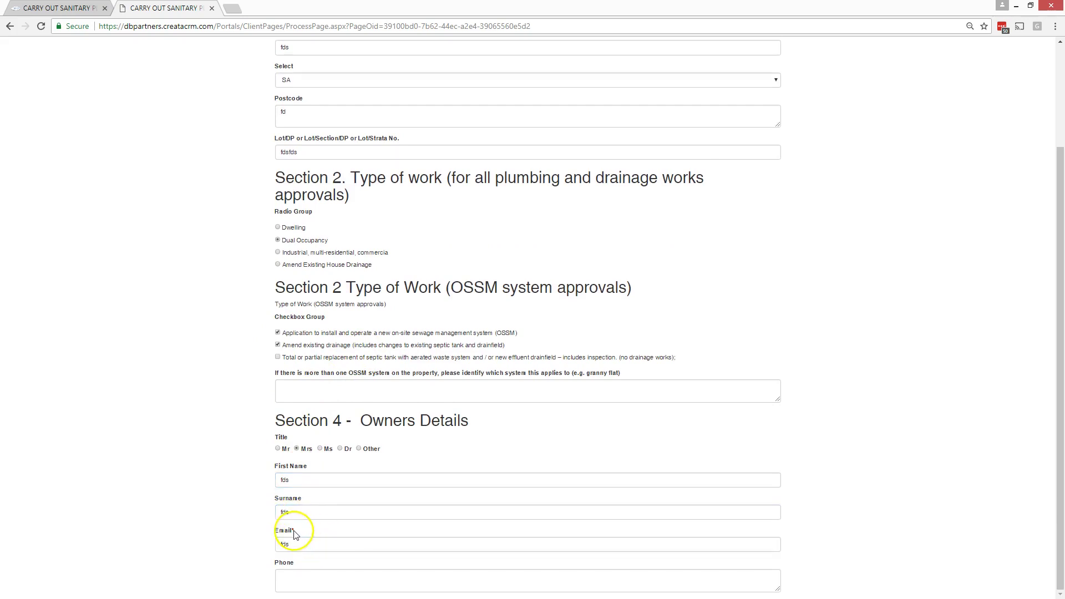
{"action": "scroll", "coordinate": [507, 463], "scroll_direction": "up", "scroll_amount": 2}
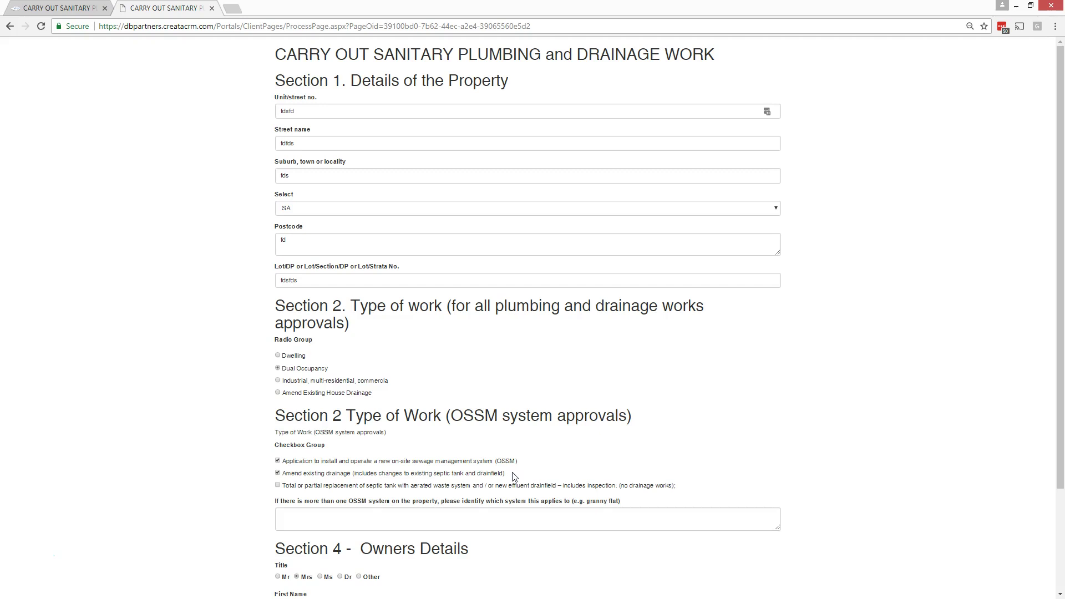
Step: Back on the client page record, show the Form Builder designer, zoomed out and maximized
{"action": "left_click", "coordinate": [64, 7]}
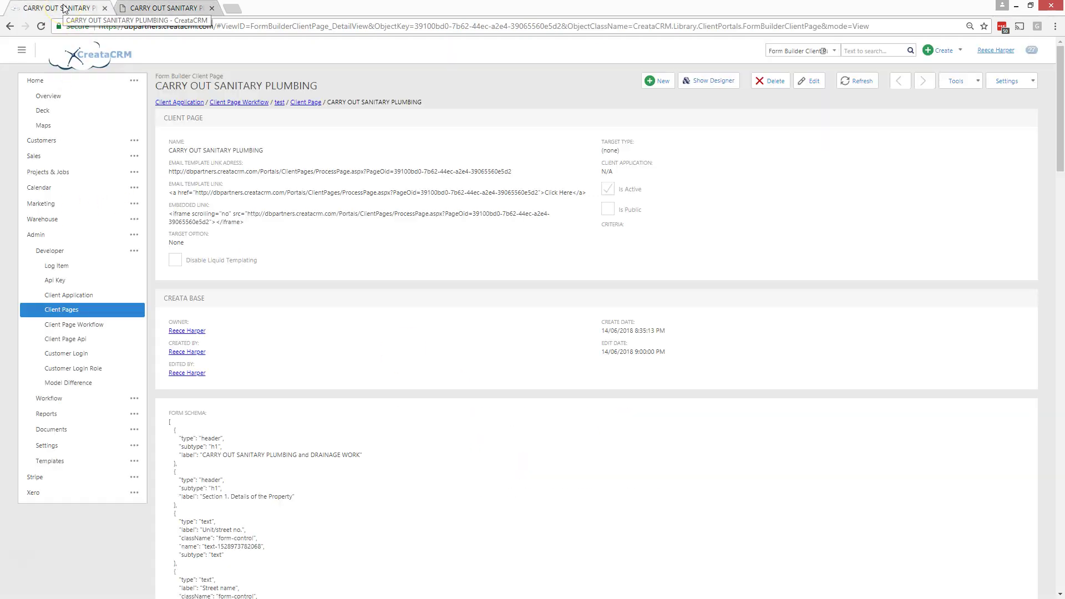
{"action": "left_click", "coordinate": [709, 81]}
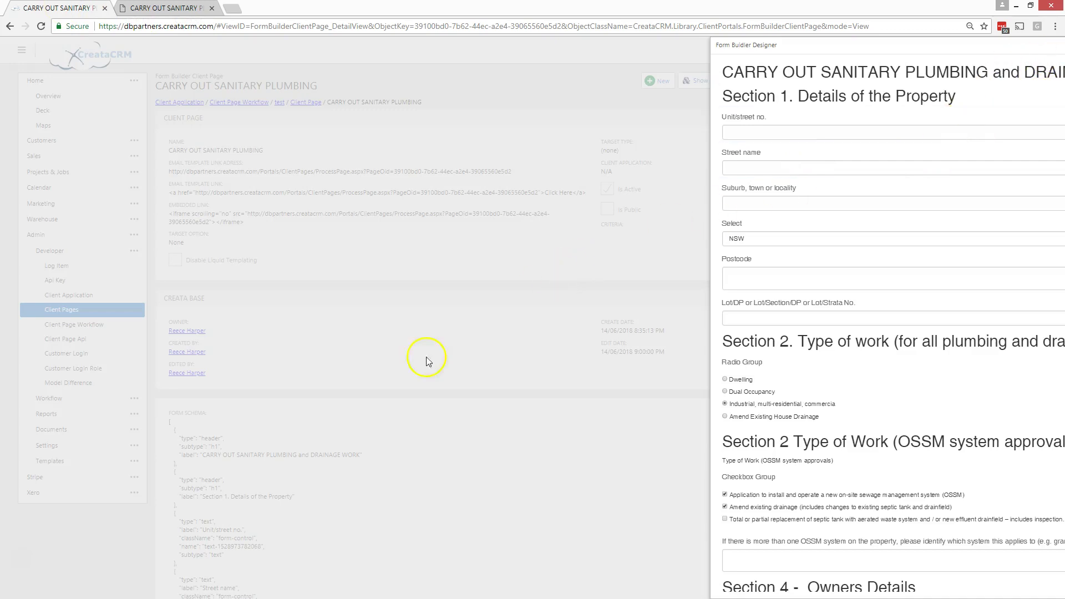
{"action": "key", "text": "ctrl+minus"}
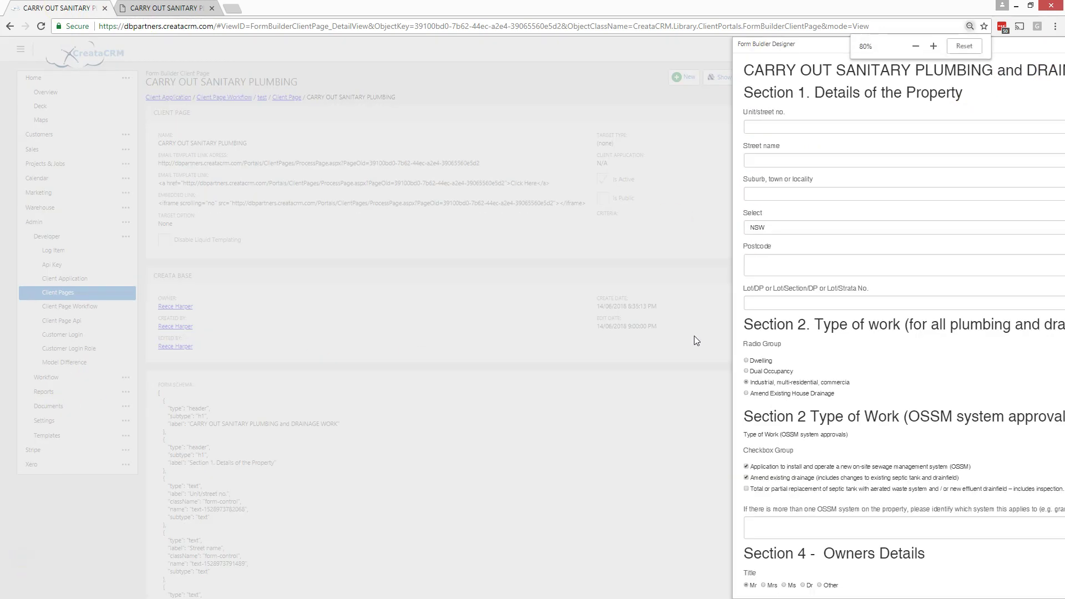
{"action": "left_click", "coordinate": [1045, 46]}
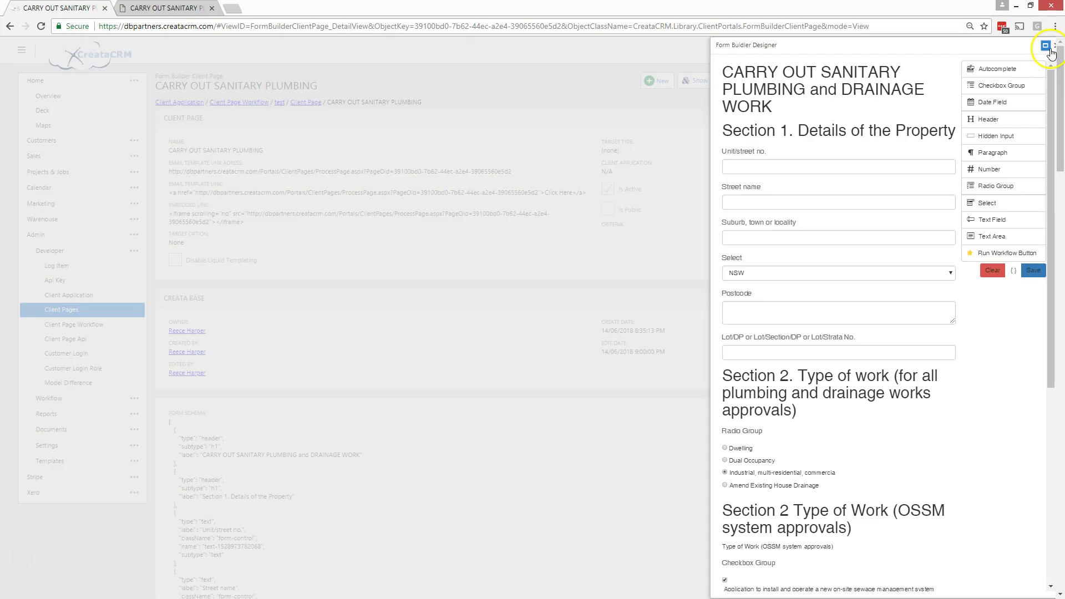
{"action": "left_click", "coordinate": [1045, 46]}
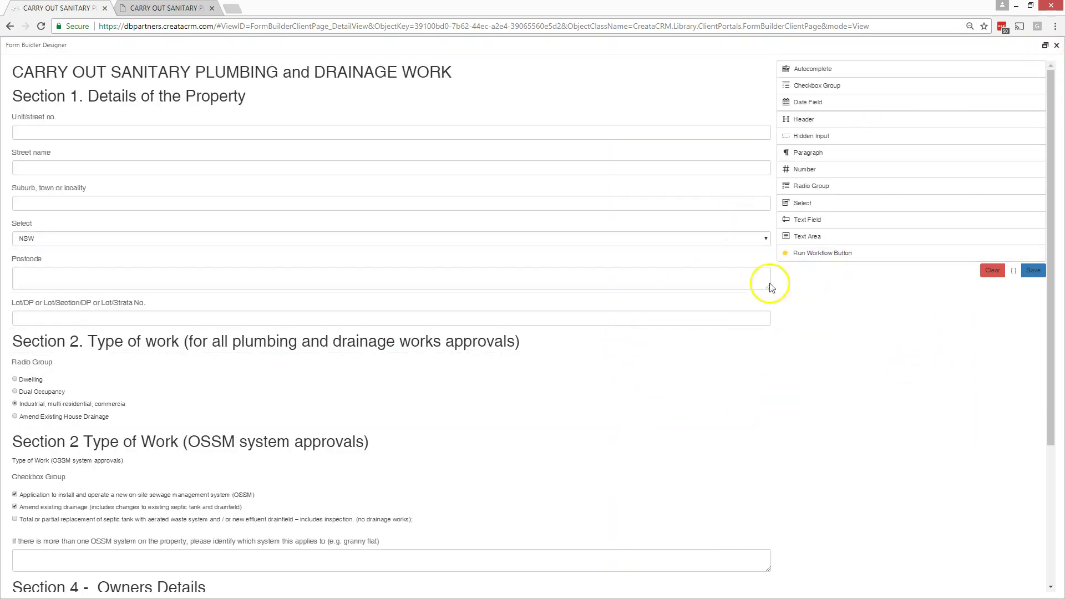
Step: Drag a Run Workflow Button onto the bottom of the form below Phone
{"action": "left_click_drag", "start_coordinate": [1046, 349], "coordinate": [1040, 449]}
{"action": "scroll", "coordinate": [1037, 446], "scroll_direction": "down", "scroll_amount": 1}
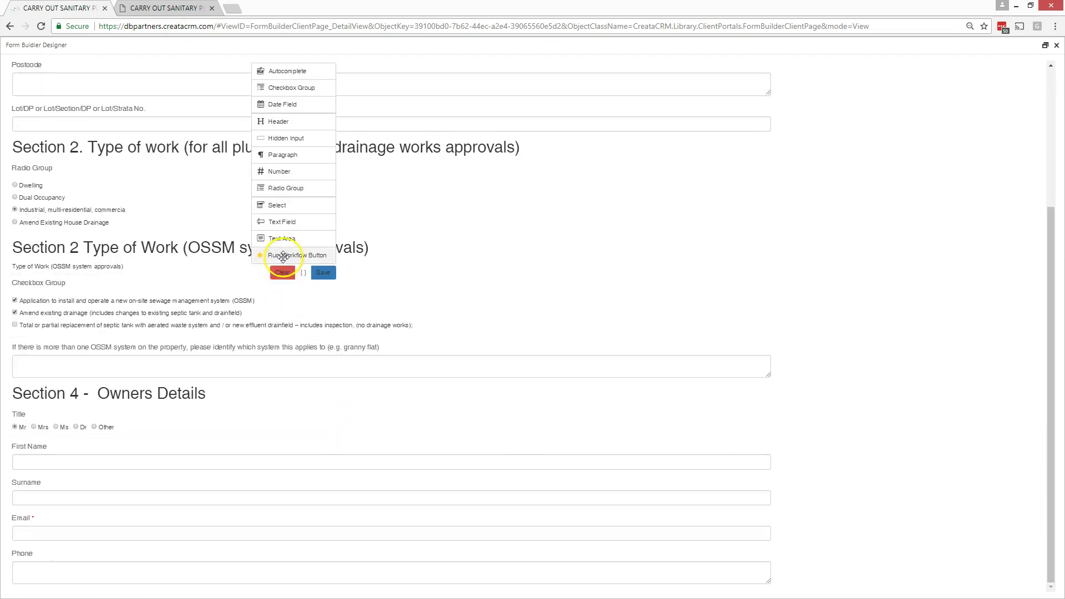
{"action": "left_click_drag", "start_coordinate": [274, 255], "coordinate": [115, 596]}
{"action": "left_click_drag", "start_coordinate": [49, 594], "coordinate": [22, 591]}
{"action": "scroll", "coordinate": [346, 527], "scroll_direction": "down", "scroll_amount": 1}
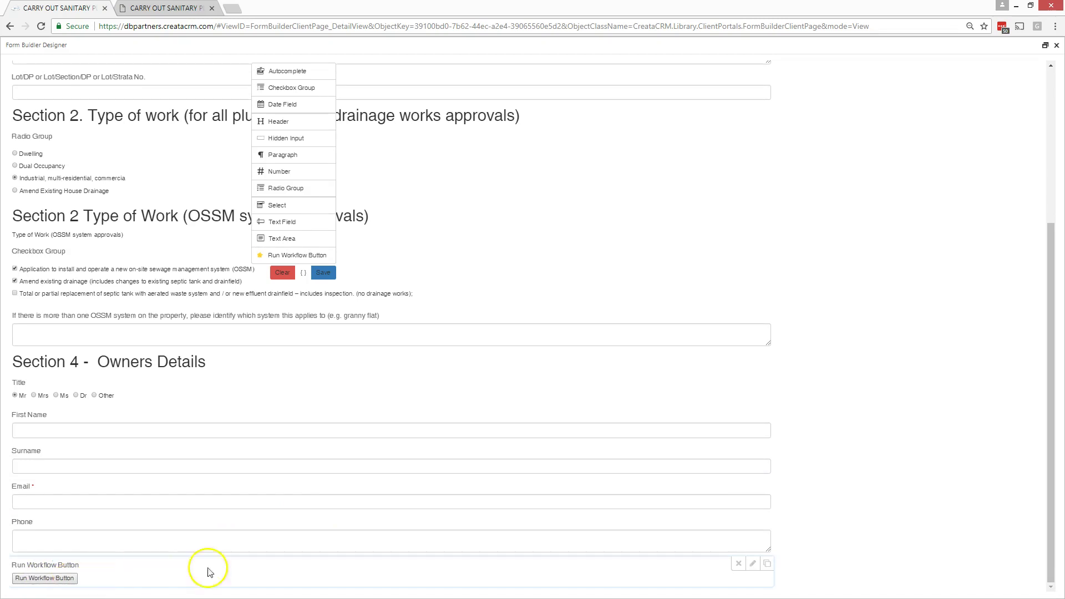
Step: Relabel the workflow button OK, lowercase its name, and move on to its Workflow Name setting
{"action": "left_click", "coordinate": [753, 564]}
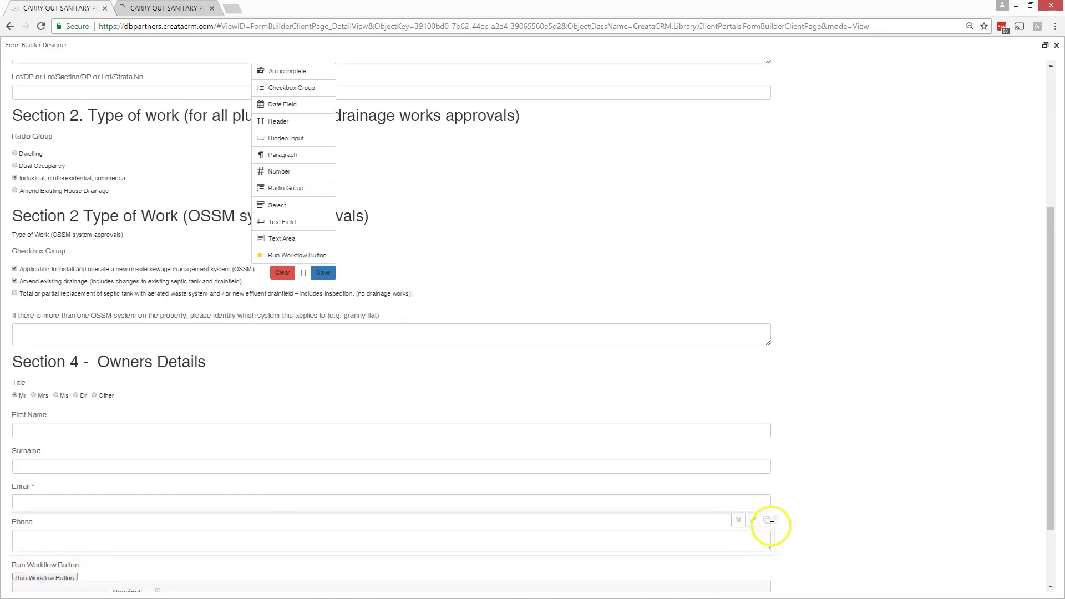
{"action": "scroll", "coordinate": [772, 483], "scroll_direction": "down", "scroll_amount": 4}
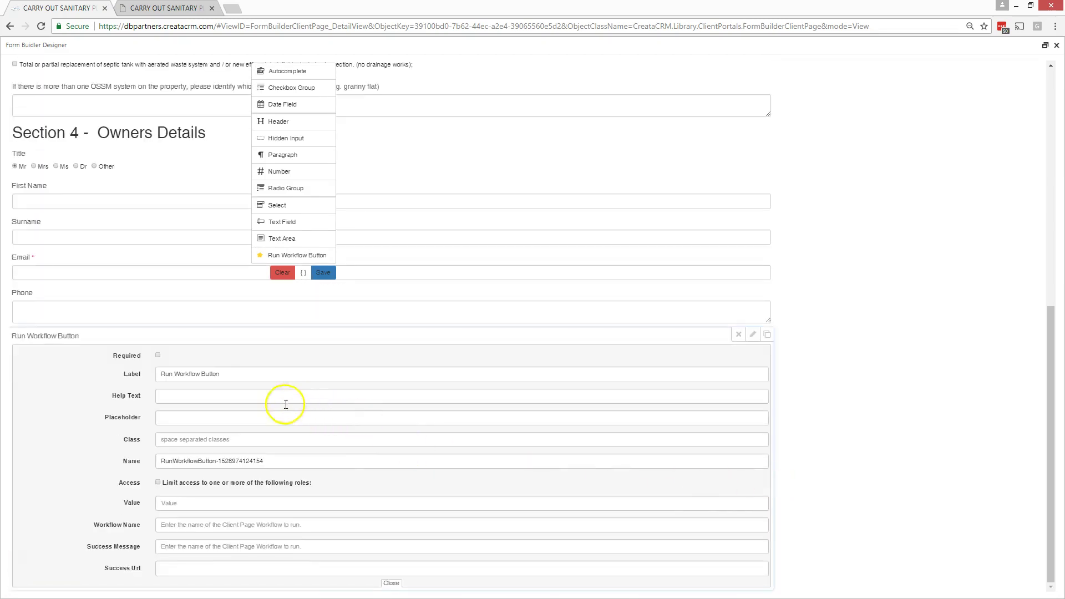
{"action": "left_click", "coordinate": [285, 404]}
{"action": "triple_click", "coordinate": [162, 374]}
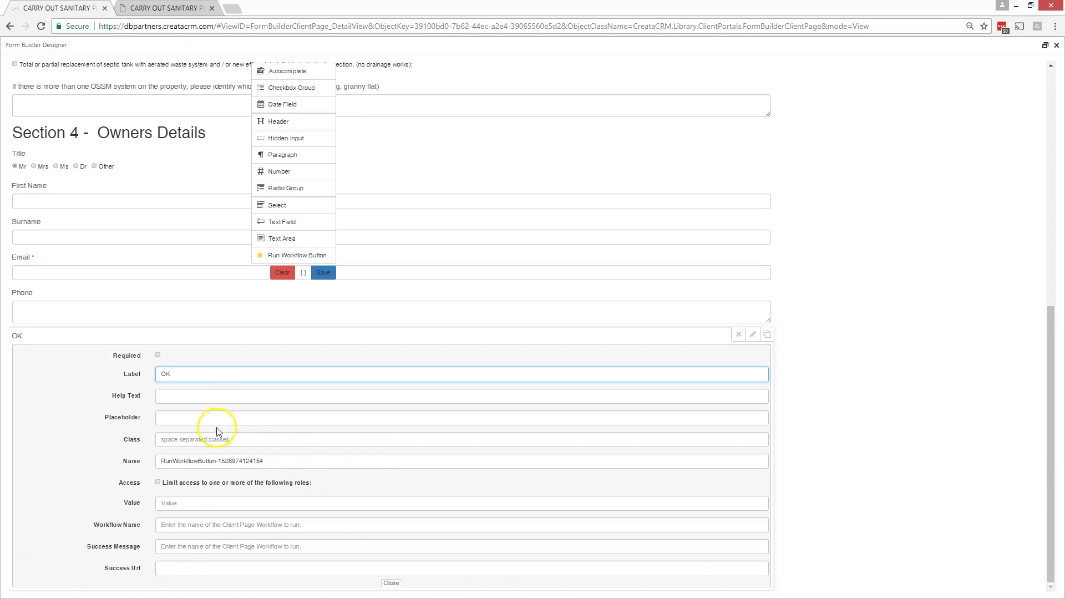
{"action": "left_click_drag", "start_coordinate": [285, 458], "coordinate": [133, 465]}
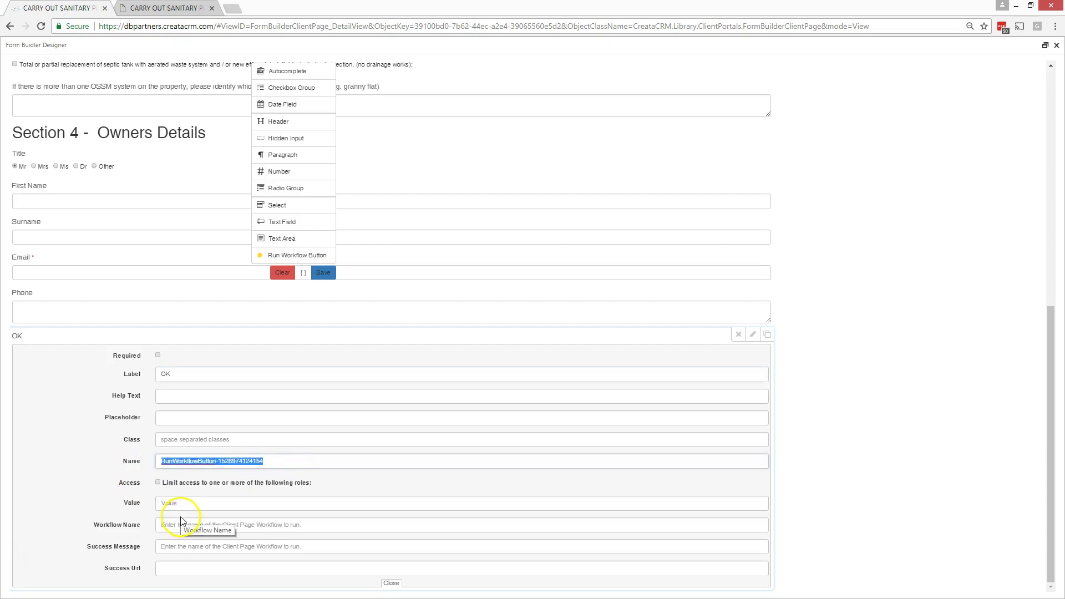
{"action": "left_click", "coordinate": [184, 524]}
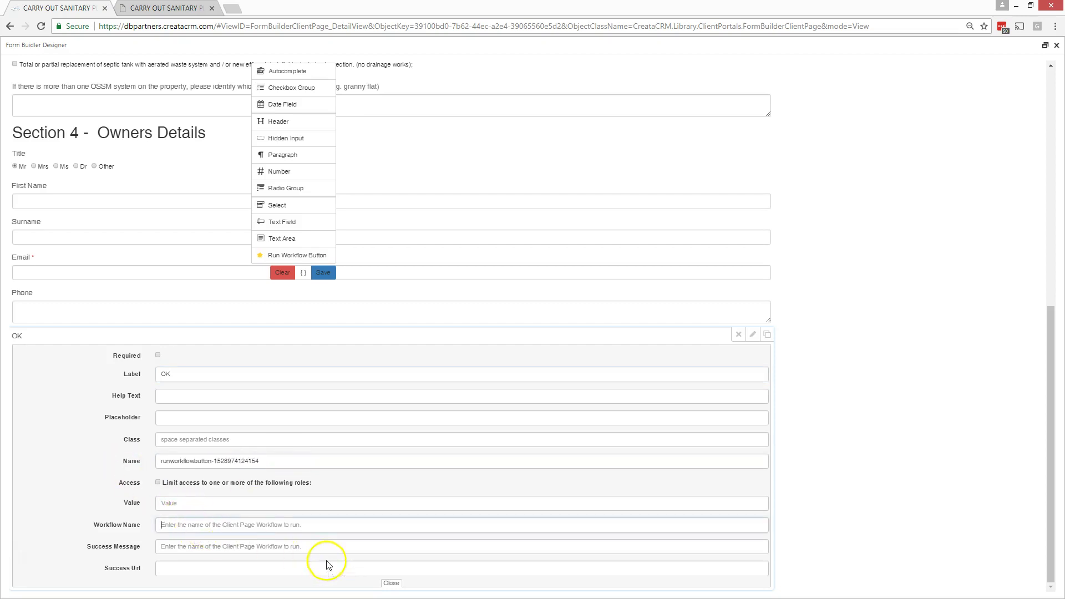
{"action": "left_click", "coordinate": [180, 521]}
Step: Save the form design, close the designer, and refresh the client page record
{"action": "left_click", "coordinate": [317, 273]}
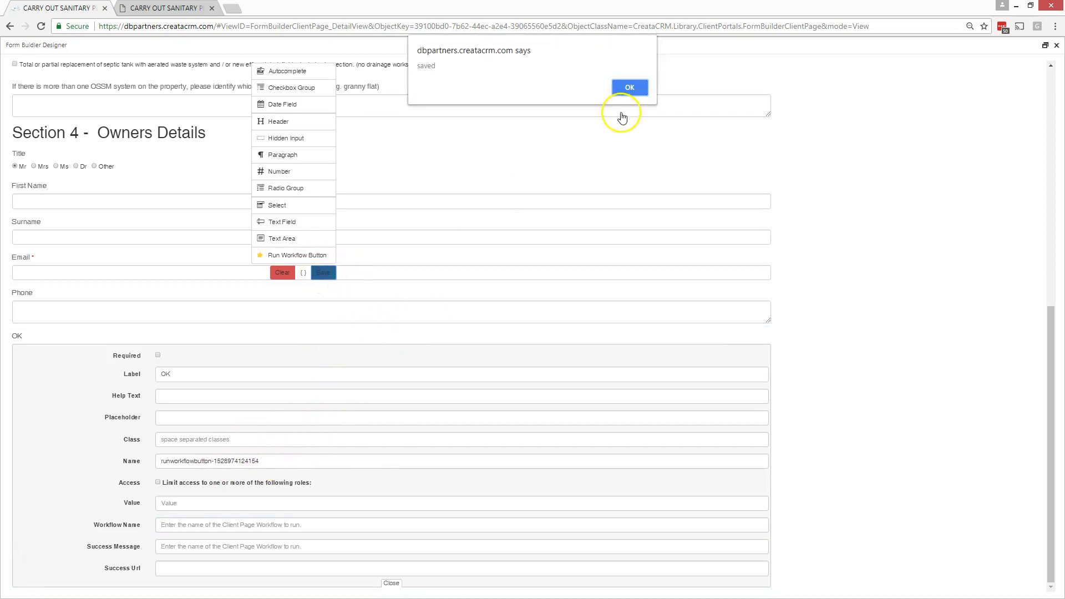
{"action": "left_click", "coordinate": [630, 88]}
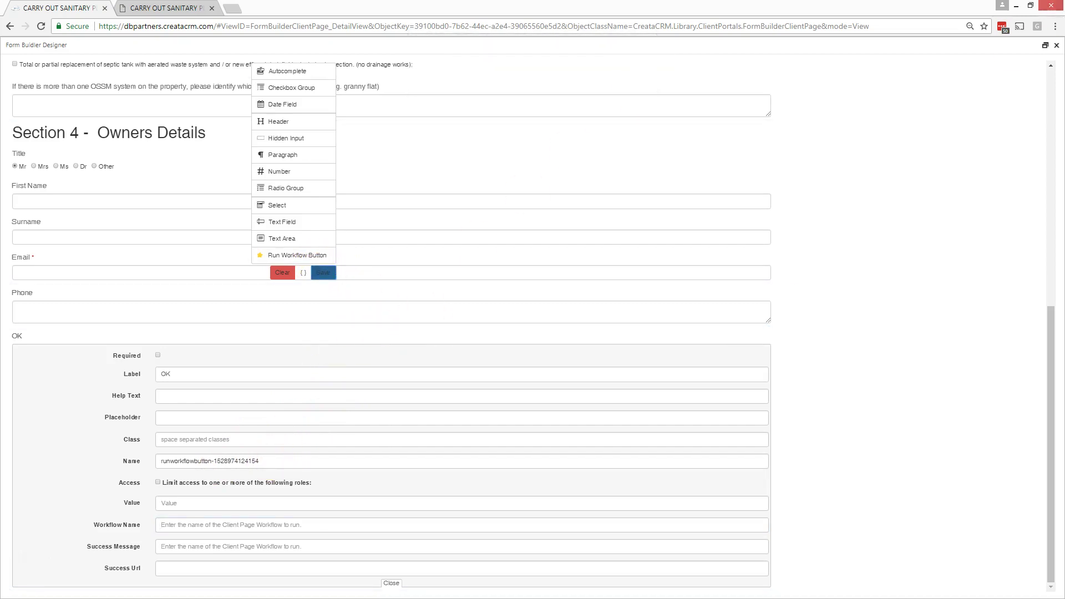
{"action": "left_click", "coordinate": [1056, 46]}
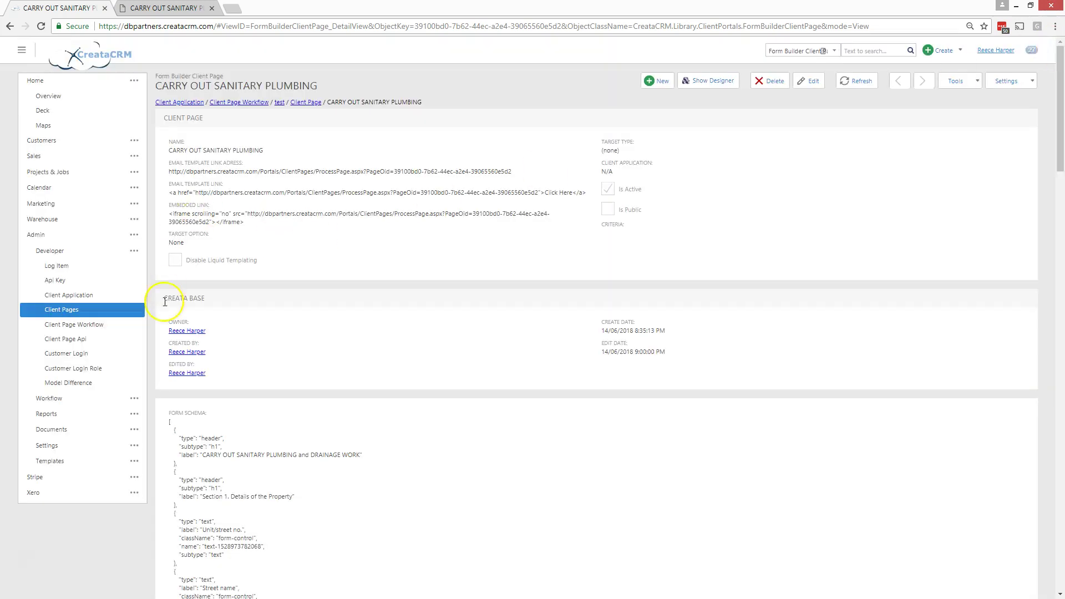
{"action": "left_click", "coordinate": [860, 82]}
Step: Reload the live form to clear the test entries and scroll through it to the OK button
{"action": "left_click", "coordinate": [167, 8]}
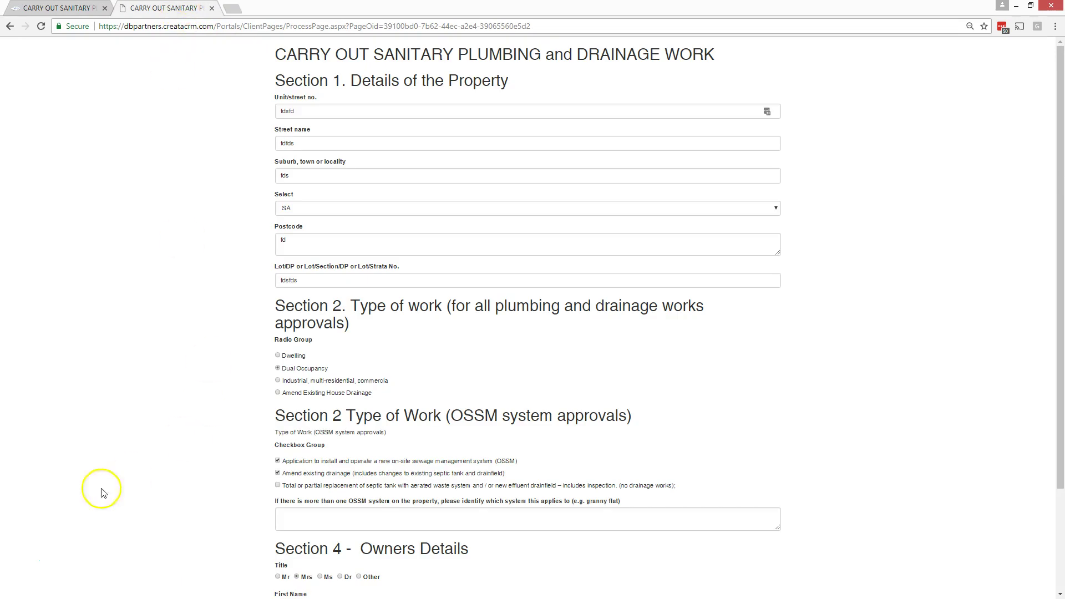
{"action": "scroll", "coordinate": [555, 433], "scroll_direction": "down", "scroll_amount": 2}
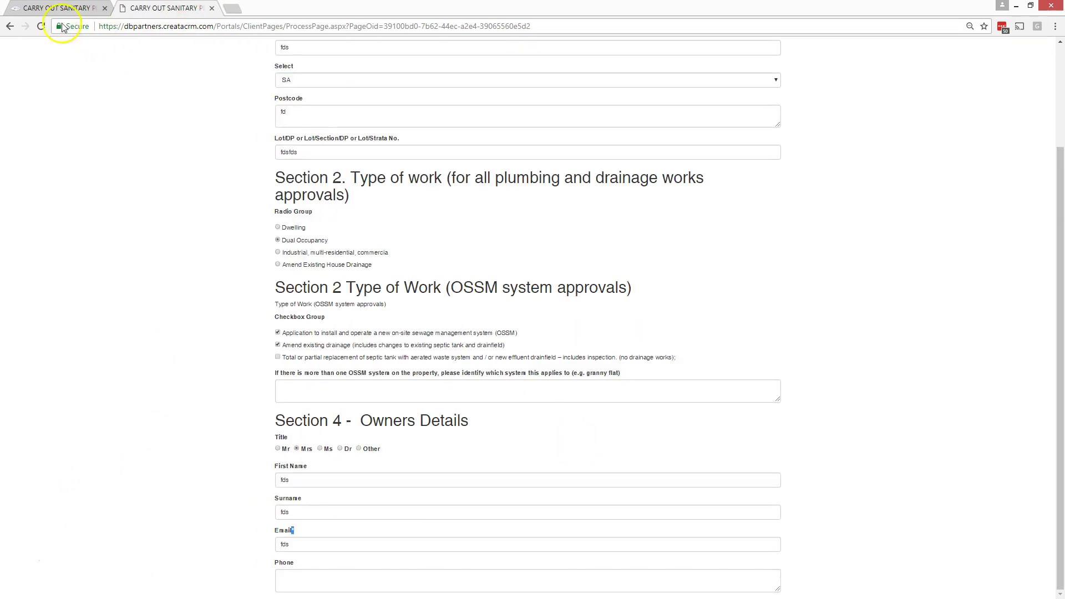
{"action": "left_click", "coordinate": [40, 26]}
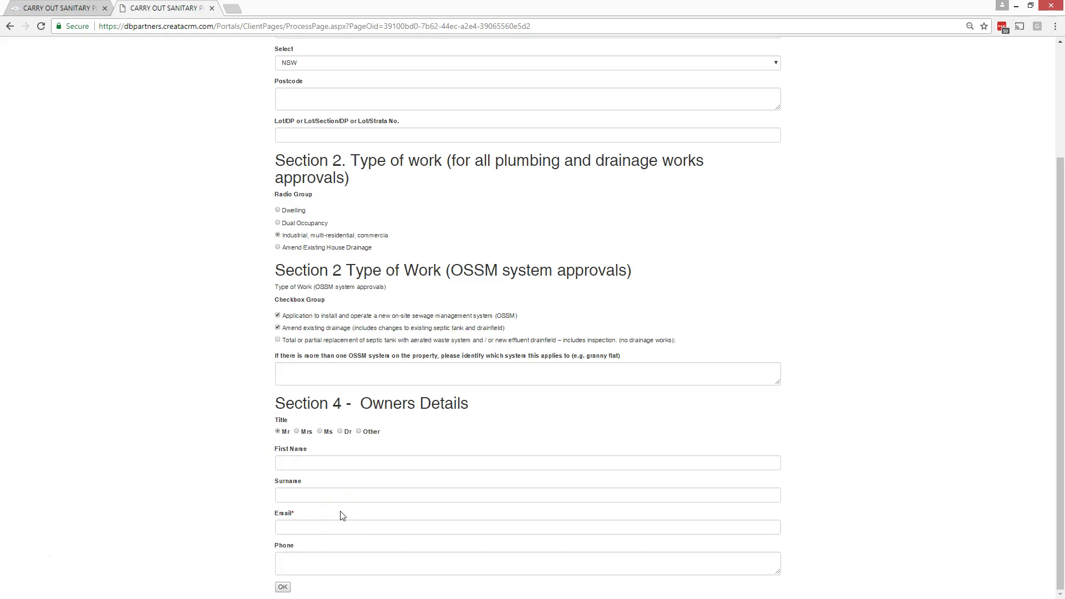
{"action": "scroll", "coordinate": [423, 494], "scroll_direction": "up", "scroll_amount": 3}
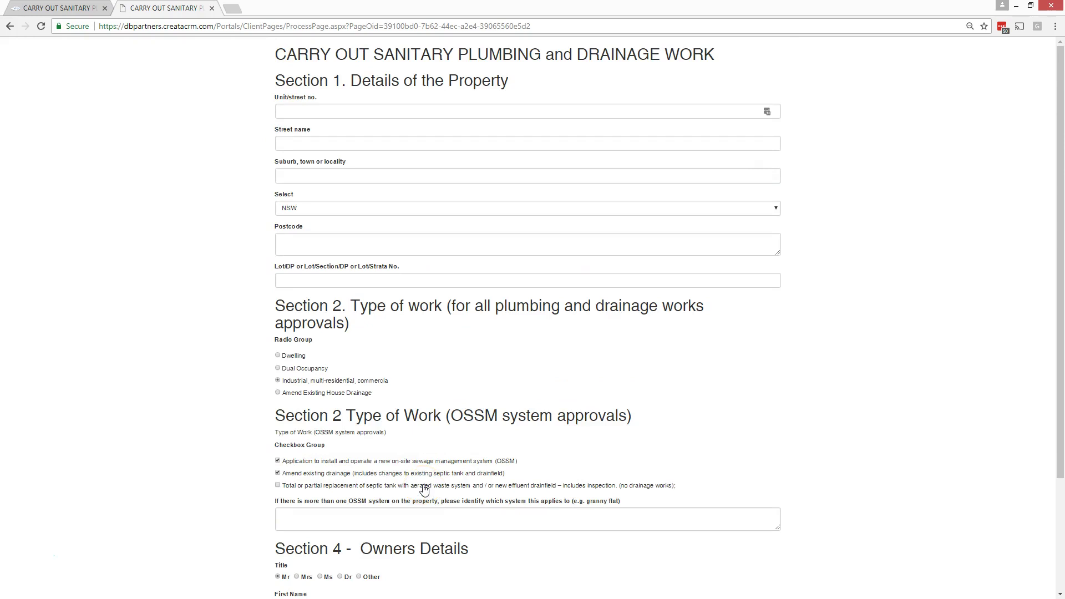
{"action": "scroll", "coordinate": [793, 422], "scroll_direction": "down", "scroll_amount": 3}
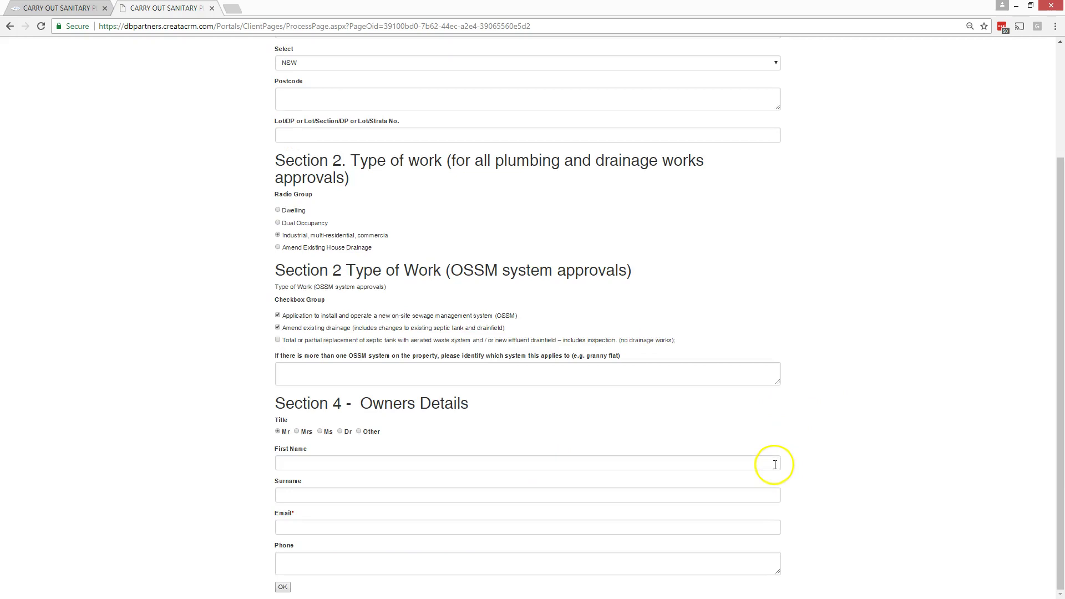
{"action": "scroll", "coordinate": [775, 464], "scroll_direction": "up", "scroll_amount": 3}
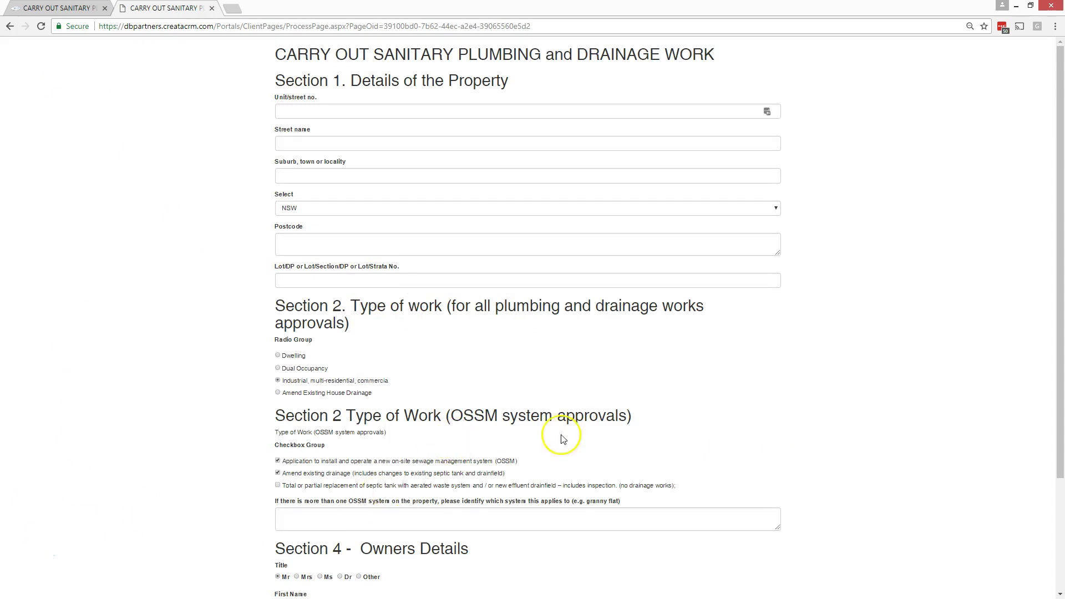
{"action": "scroll", "coordinate": [721, 433], "scroll_direction": "down", "scroll_amount": 3}
{"action": "scroll", "coordinate": [499, 311], "scroll_direction": "up", "scroll_amount": 3}
Step: Return to the CARRY OUT SANITARY PLUMBING record and scroll back to its top
{"action": "left_click", "coordinate": [56, 9]}
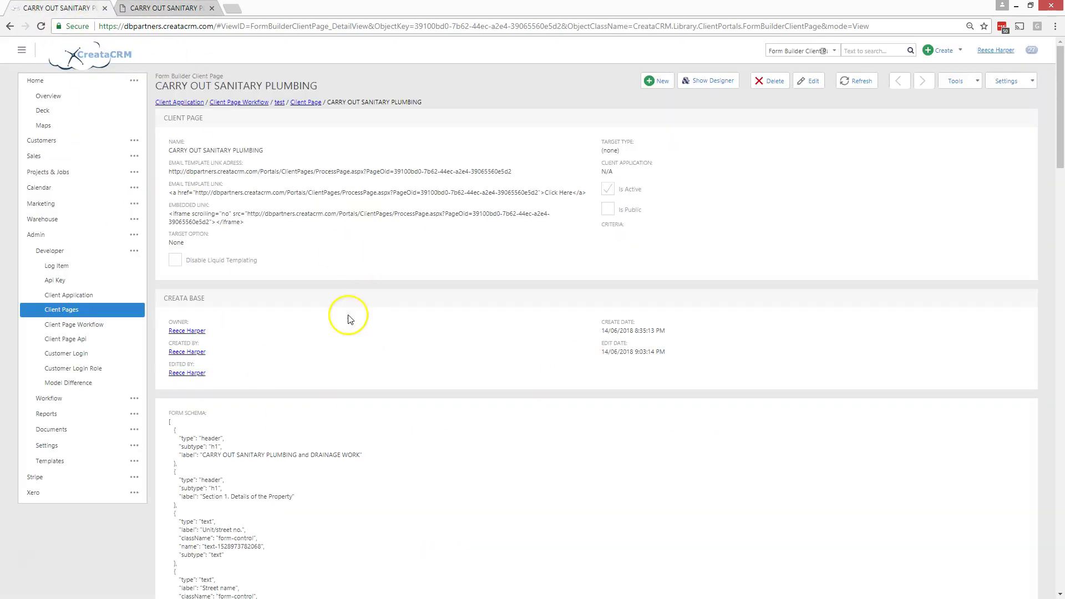
{"action": "scroll", "coordinate": [345, 317], "scroll_direction": "down", "scroll_amount": 5}
{"action": "scroll", "coordinate": [404, 302], "scroll_direction": "up", "scroll_amount": 4}
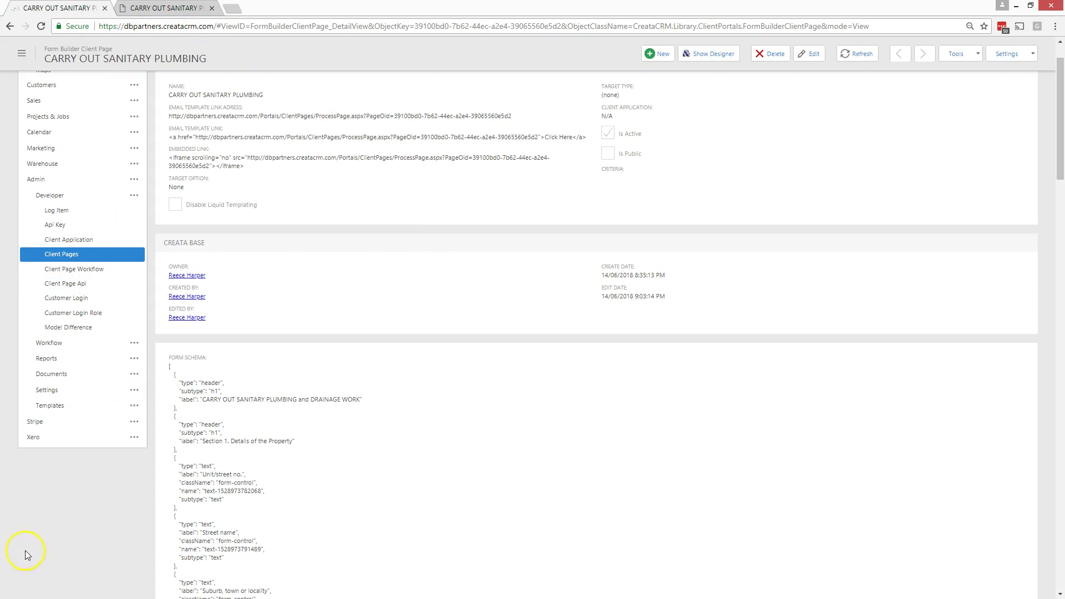
{"action": "scroll", "coordinate": [297, 475], "scroll_direction": "up", "scroll_amount": 1}
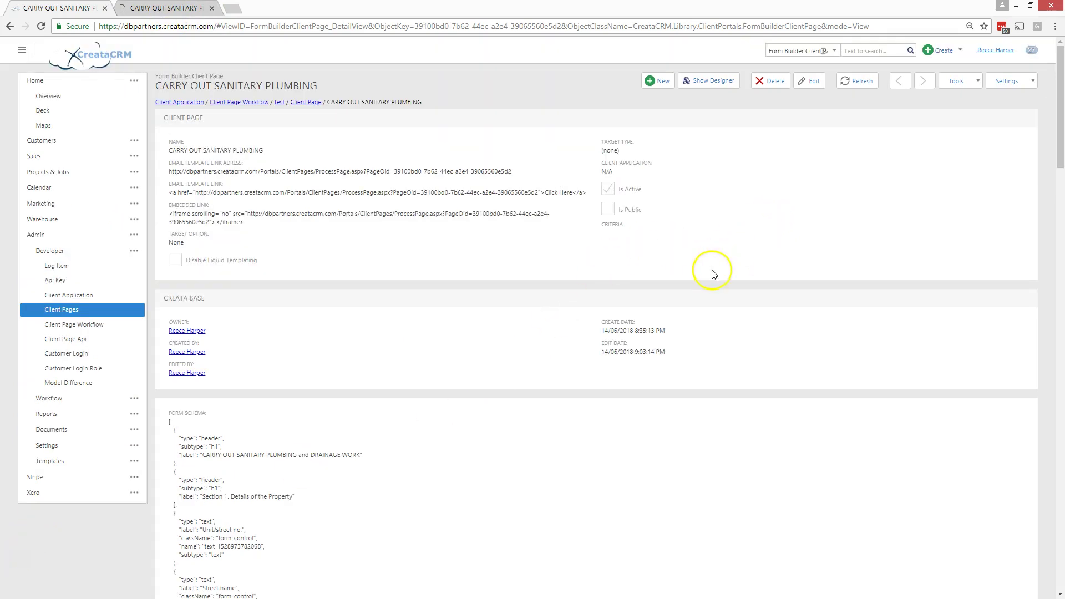
Step: Open the designer at 90% zoom, then add and delete a stray Autocomplete field below Lot/DP
{"action": "left_click", "coordinate": [707, 82]}
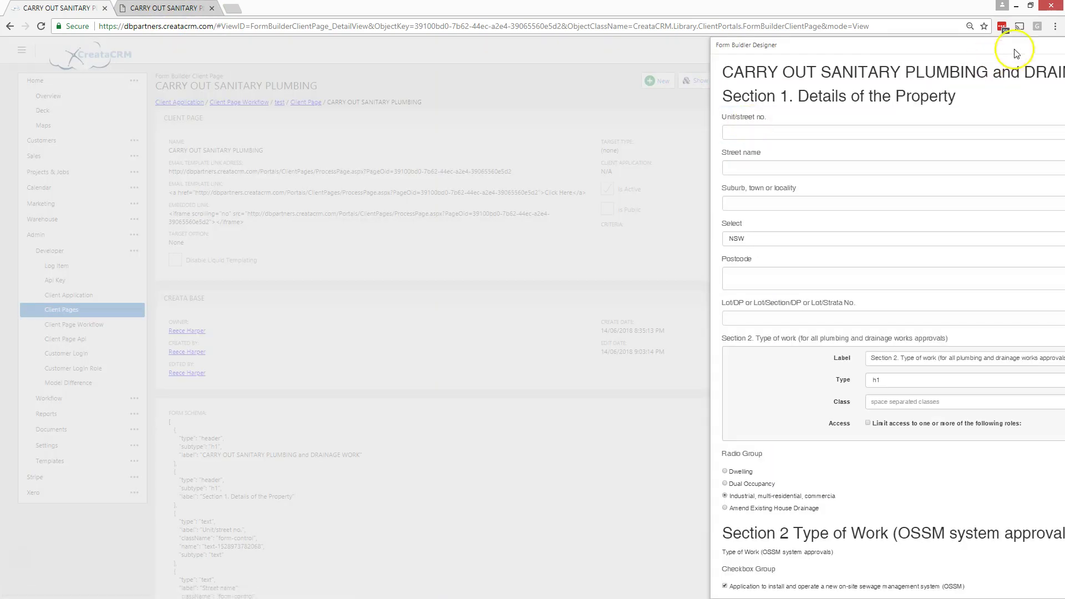
{"action": "key", "text": "ctrl+minus"}
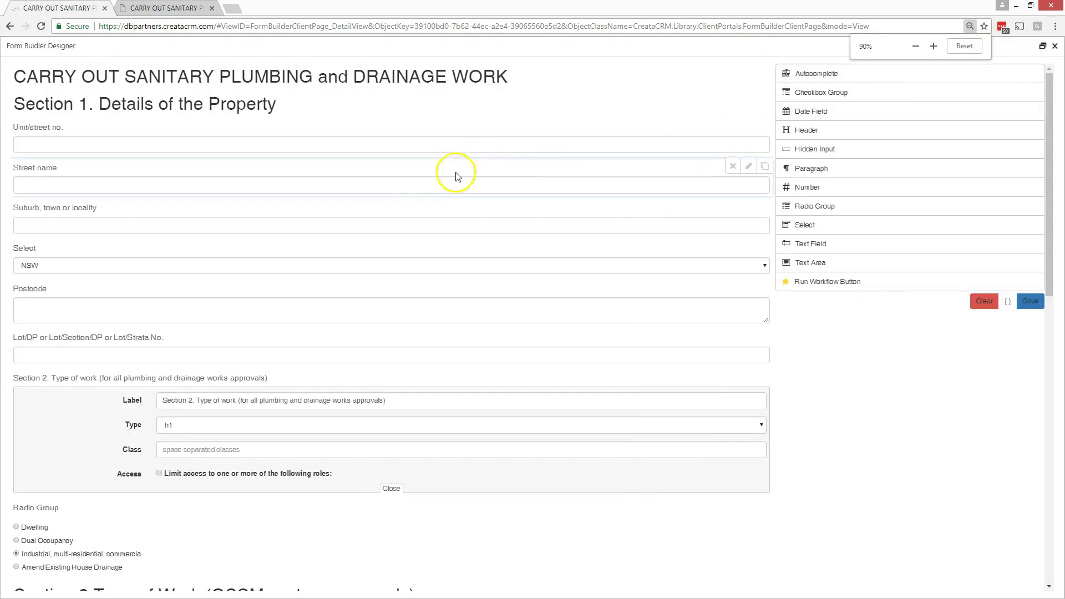
{"action": "scroll", "coordinate": [408, 193], "scroll_direction": "down", "scroll_amount": 1}
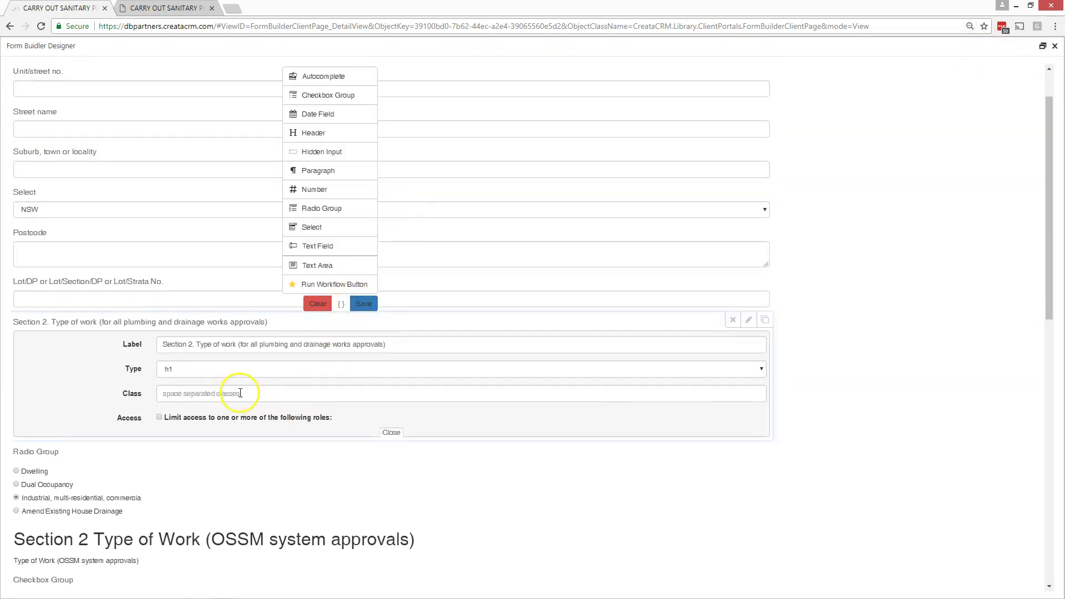
{"action": "scroll", "coordinate": [240, 393], "scroll_direction": "down", "scroll_amount": 2}
{"action": "scroll", "coordinate": [82, 422], "scroll_direction": "down", "scroll_amount": 6}
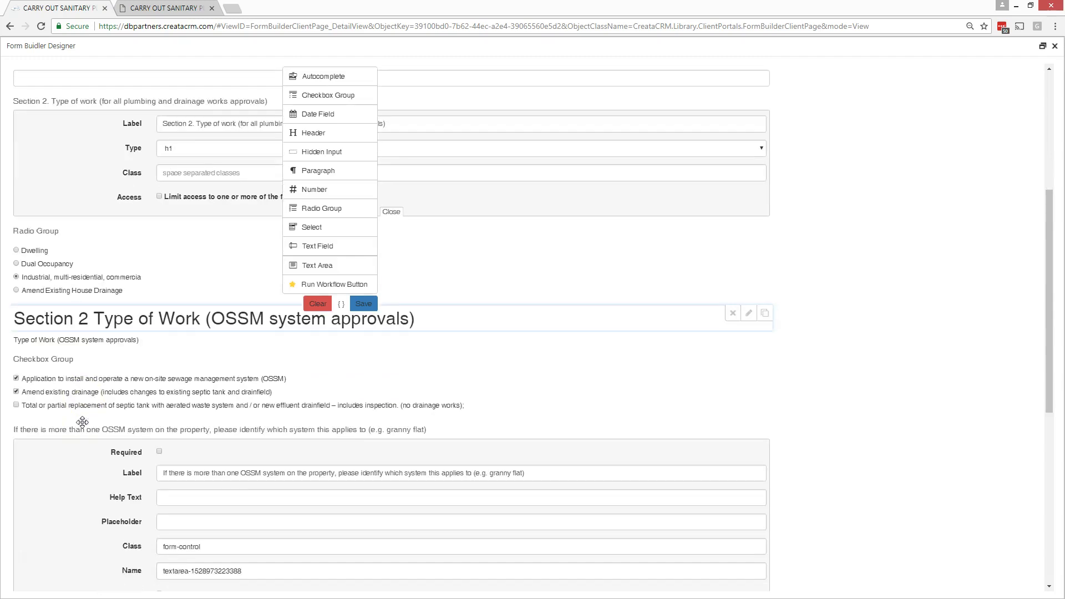
{"action": "scroll", "coordinate": [84, 425], "scroll_direction": "up", "scroll_amount": 6}
{"action": "scroll", "coordinate": [83, 425], "scroll_direction": "up", "scroll_amount": 3}
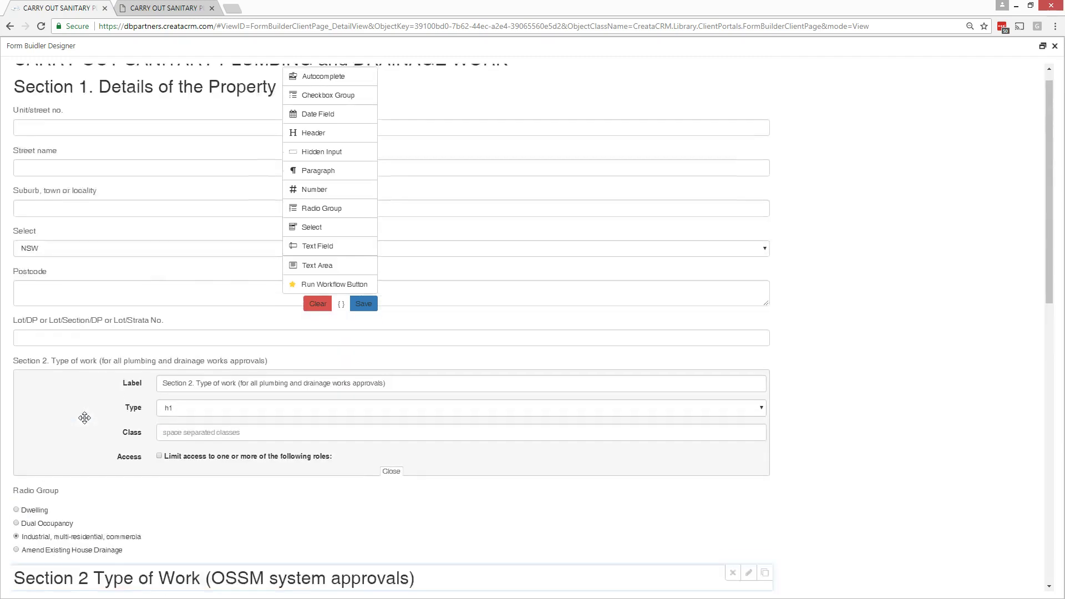
{"action": "scroll", "coordinate": [85, 416], "scroll_direction": "down", "scroll_amount": 2}
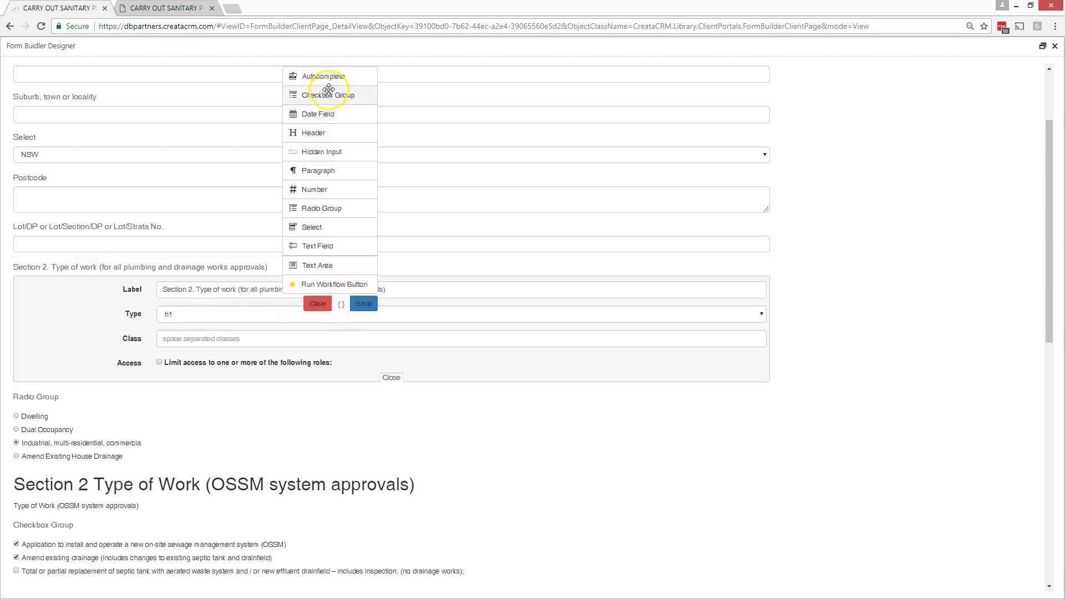
{"action": "left_click_drag", "start_coordinate": [332, 76], "coordinate": [921, 504]}
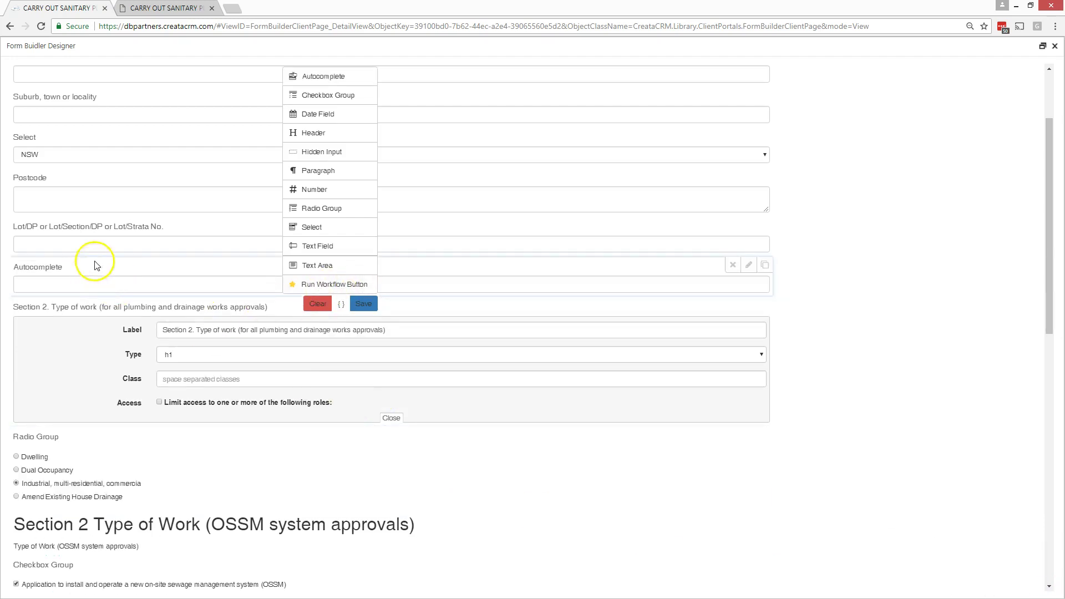
{"action": "left_click", "coordinate": [733, 266]}
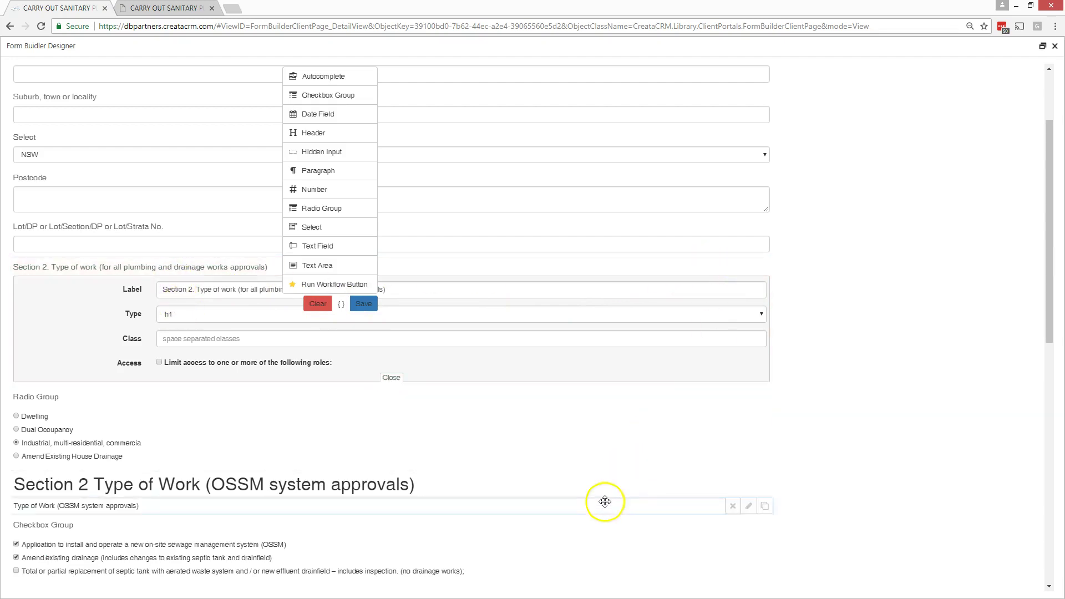
Step: Change the OSSM heading's label from Section 2 to Section 3 and save the form
{"action": "left_click", "coordinate": [748, 506]}
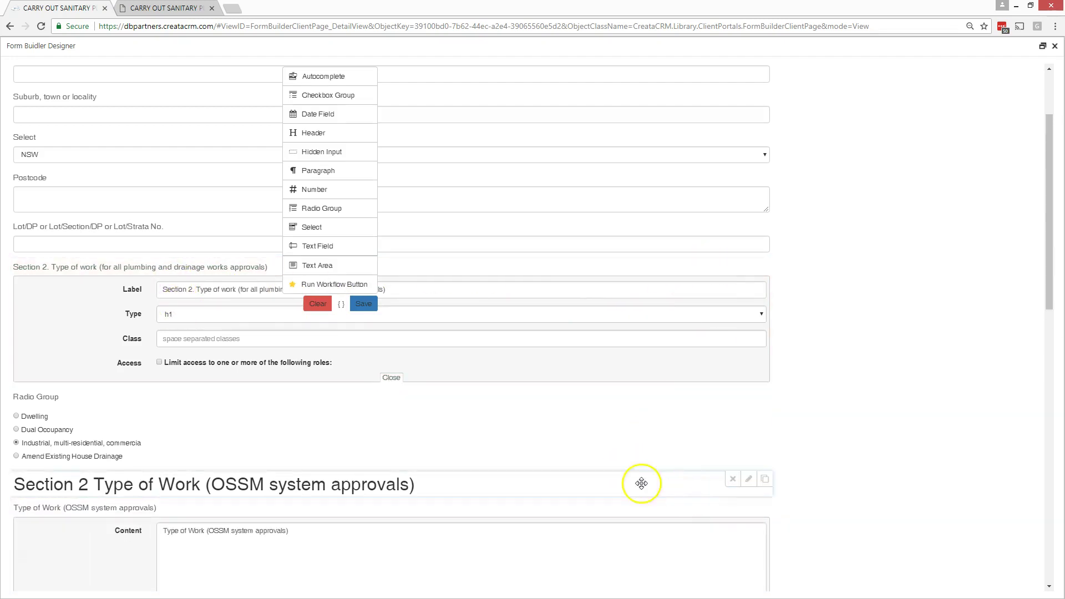
{"action": "scroll", "coordinate": [447, 451], "scroll_direction": "down", "scroll_amount": 1}
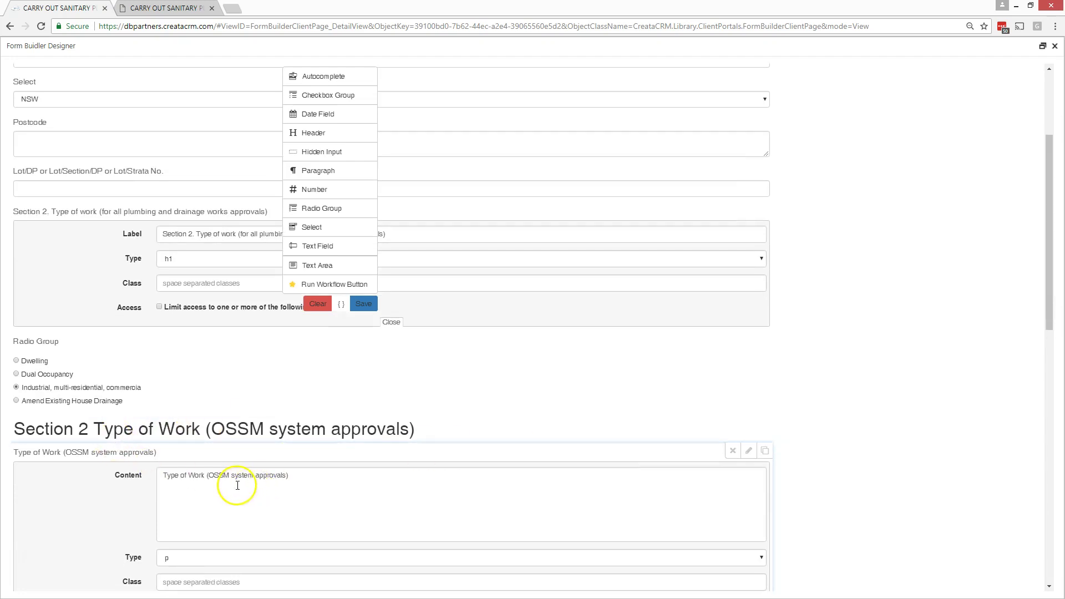
{"action": "scroll", "coordinate": [664, 388], "scroll_direction": "down", "scroll_amount": 2}
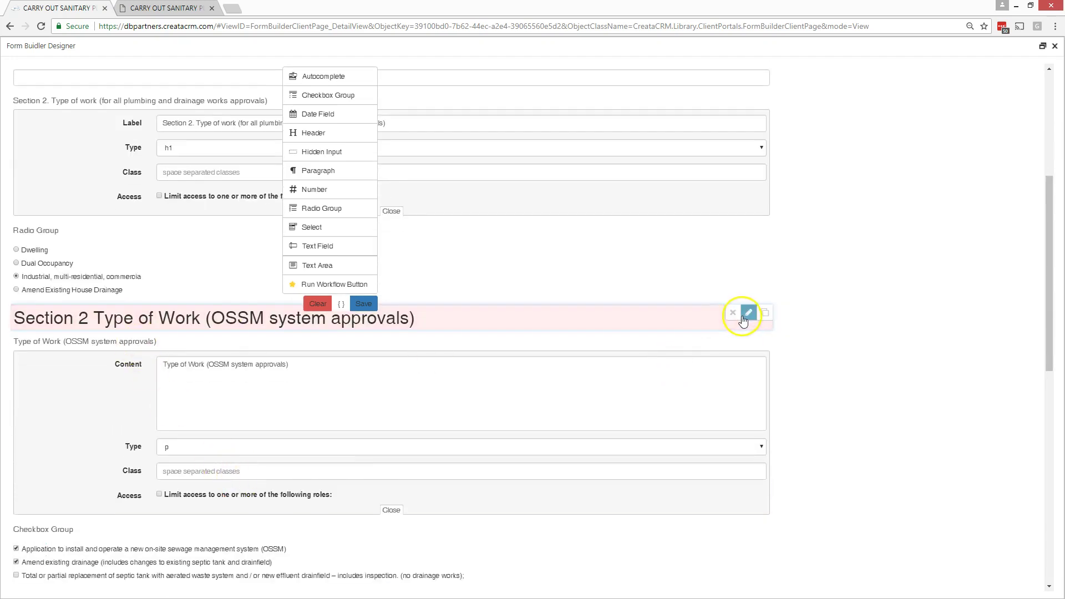
{"action": "left_click", "coordinate": [748, 314]}
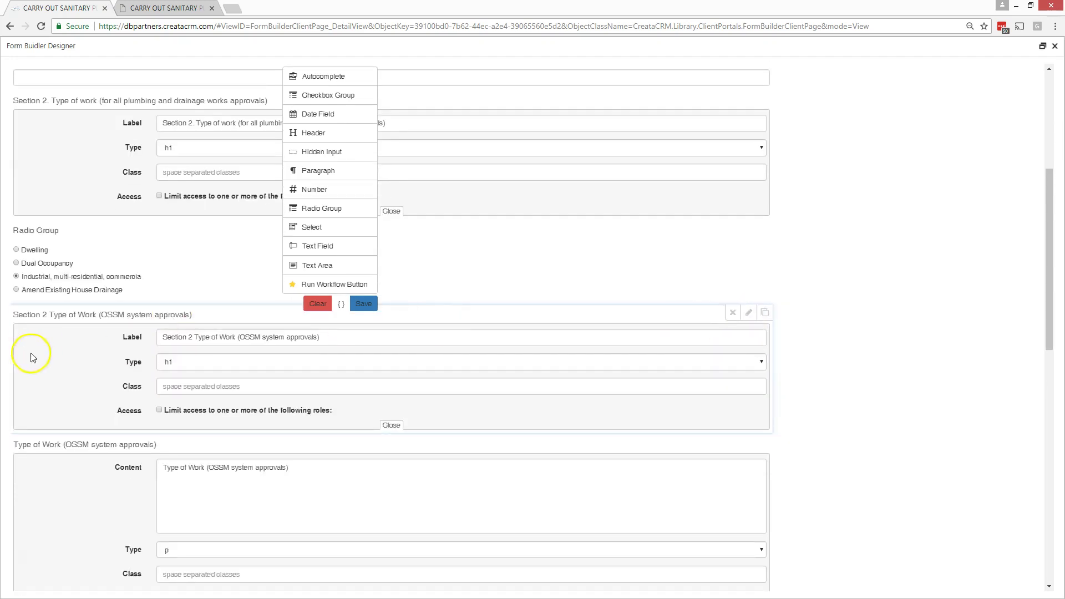
{"action": "left_click", "coordinate": [211, 337]}
{"action": "key", "text": "BackSpace"}
{"action": "type", "text": "3"}
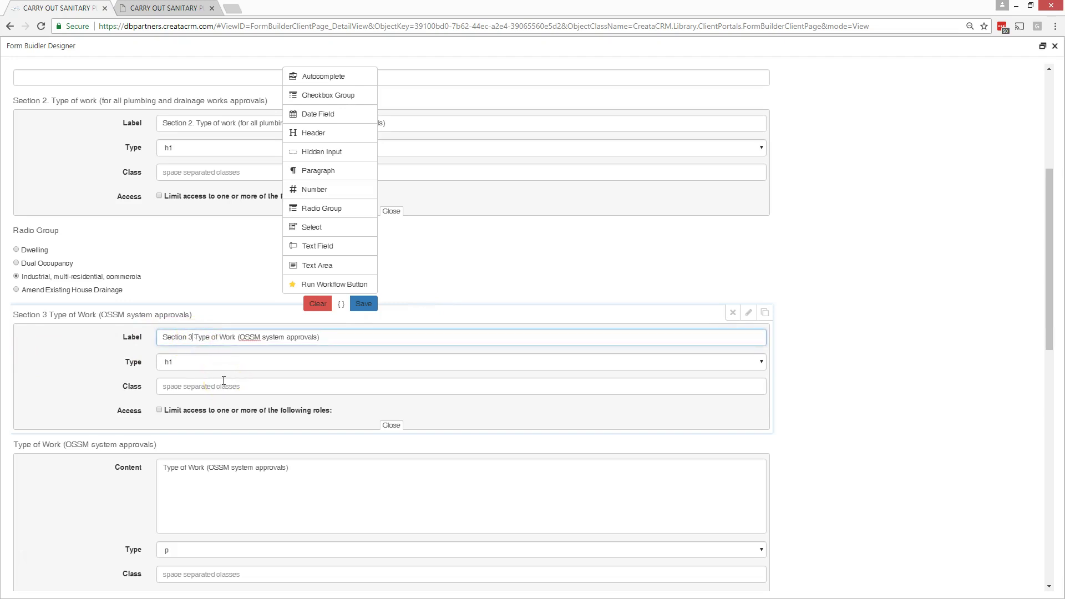
{"action": "left_click", "coordinate": [364, 304]}
{"action": "left_click", "coordinate": [629, 87]}
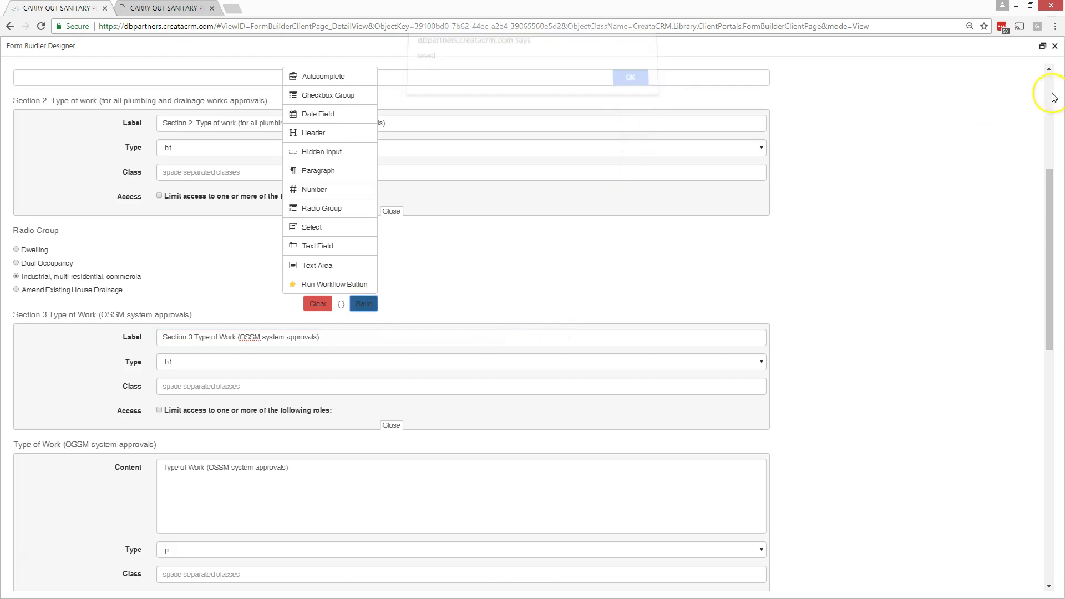
Step: Close the designer, refresh the record, and reload the live form to confirm the Section 3 heading
{"action": "left_click", "coordinate": [1054, 45]}
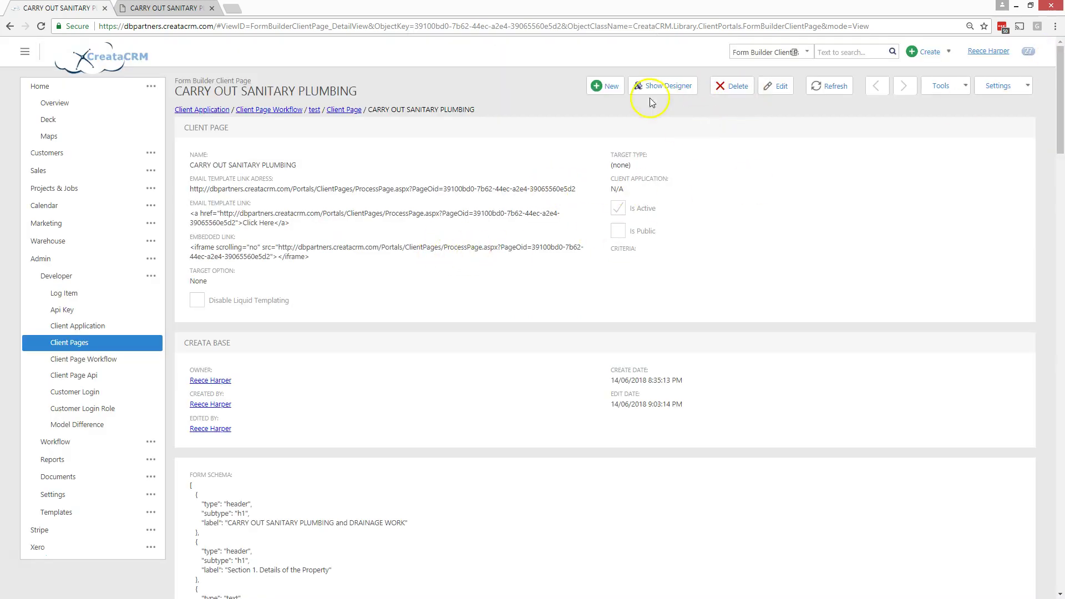
{"action": "left_click", "coordinate": [810, 88]}
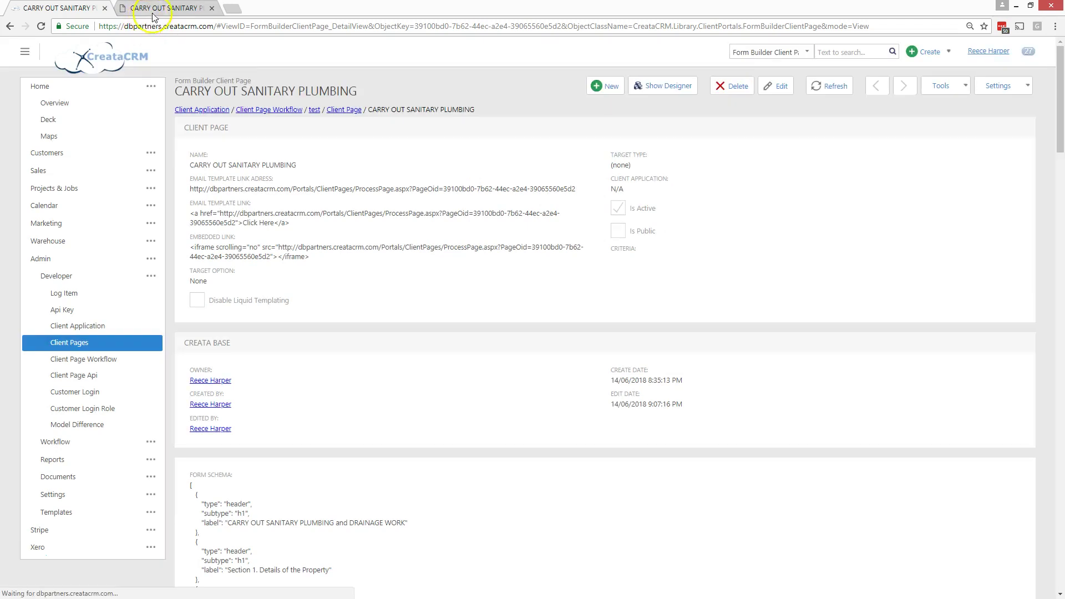
{"action": "key", "text": "ctrl+Tab"}
{"action": "left_click", "coordinate": [41, 26]}
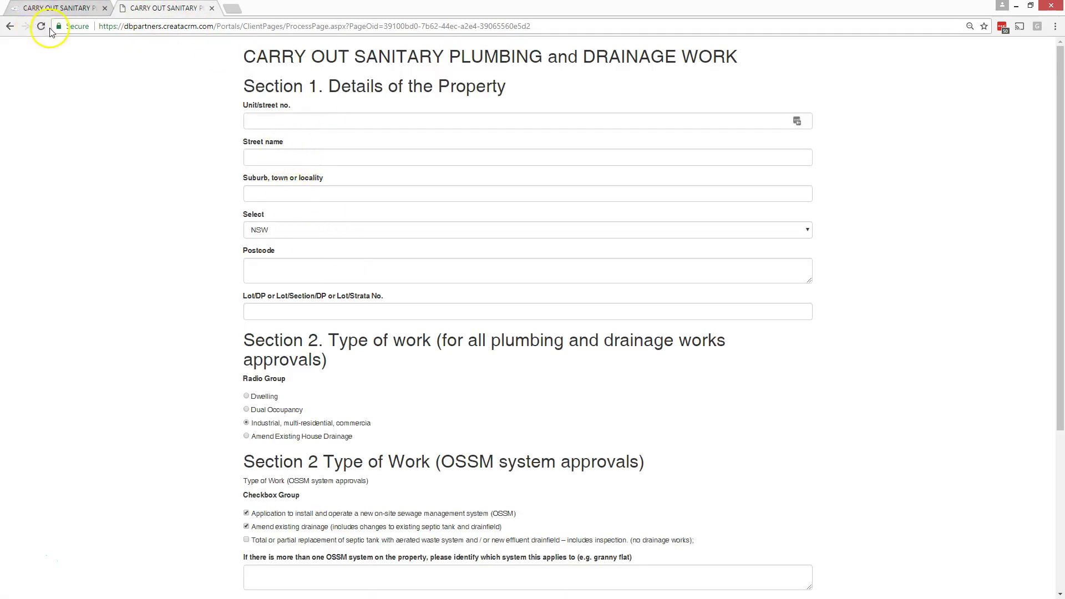
{"action": "scroll", "coordinate": [404, 236], "scroll_direction": "down", "scroll_amount": 1}
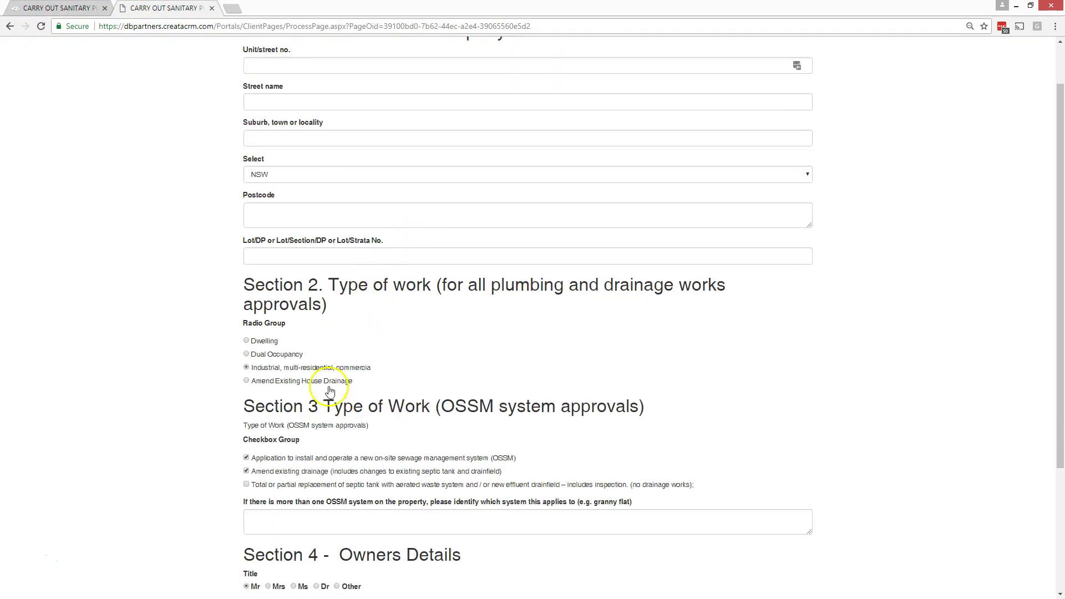
{"action": "scroll", "coordinate": [330, 352], "scroll_direction": "up", "scroll_amount": 1}
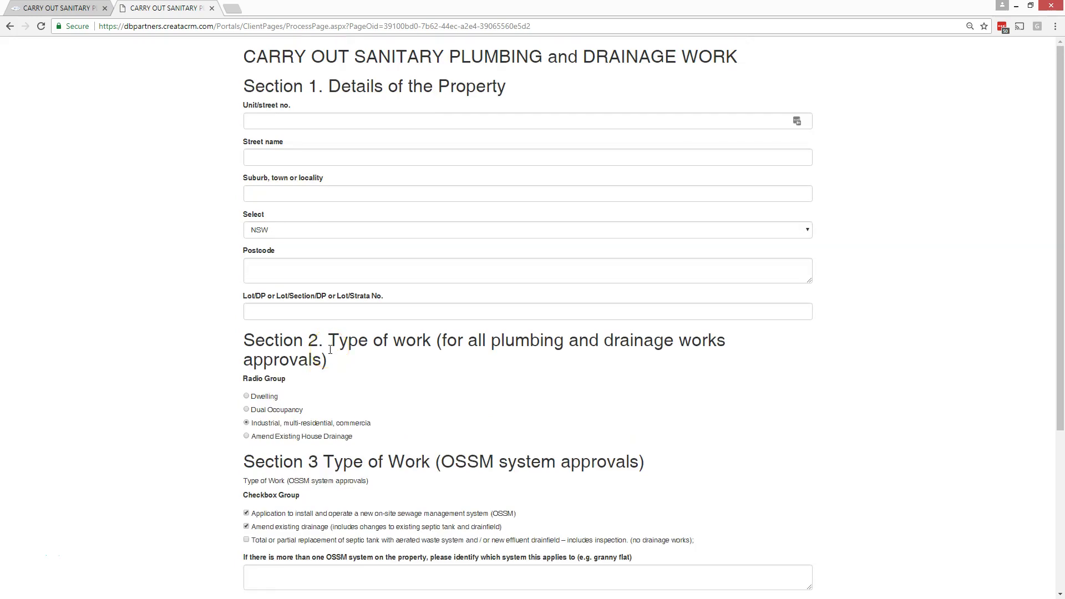